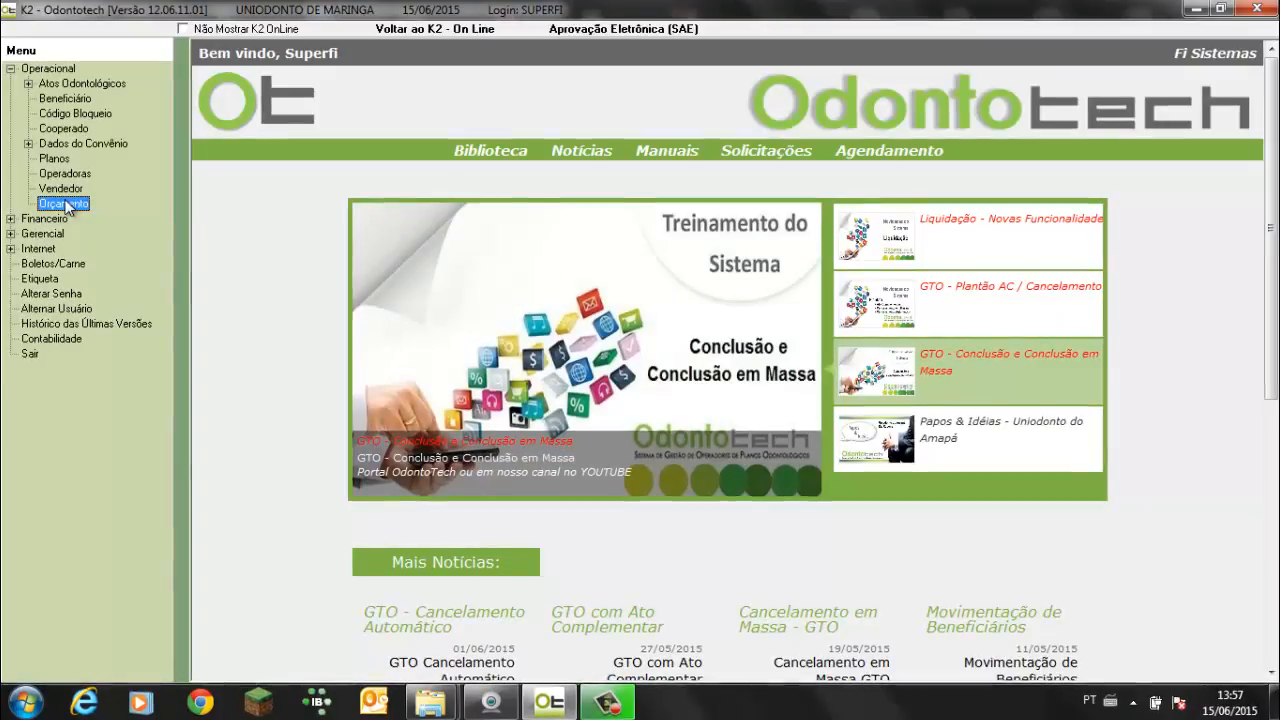
Step: In the Orçamento record issued 10/06/2015 08:29:27, mark the PROFILAXIA: POLIMENTO CORONÁRIO act as Não Realizado and reverse it with the reason "Teste"
{"action": "double_click", "coordinate": [65, 201]}
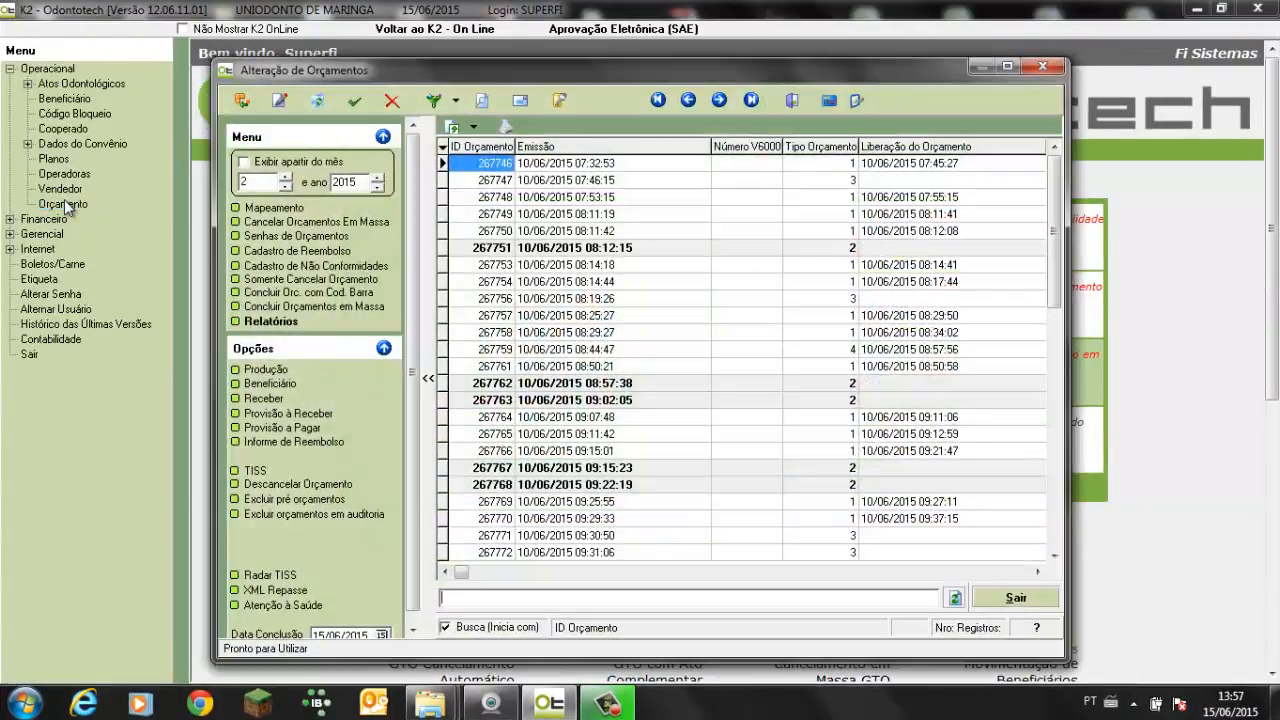
{"action": "double_click", "coordinate": [510, 332]}
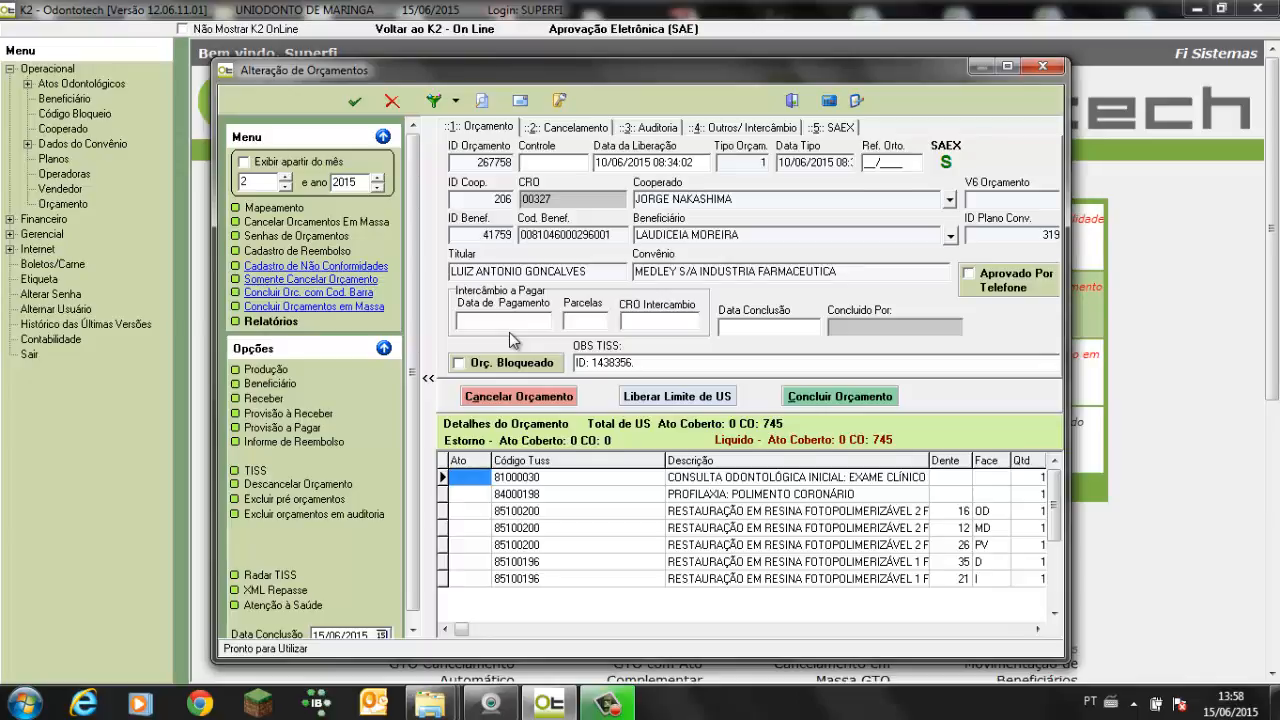
{"action": "left_click", "coordinate": [519, 495]}
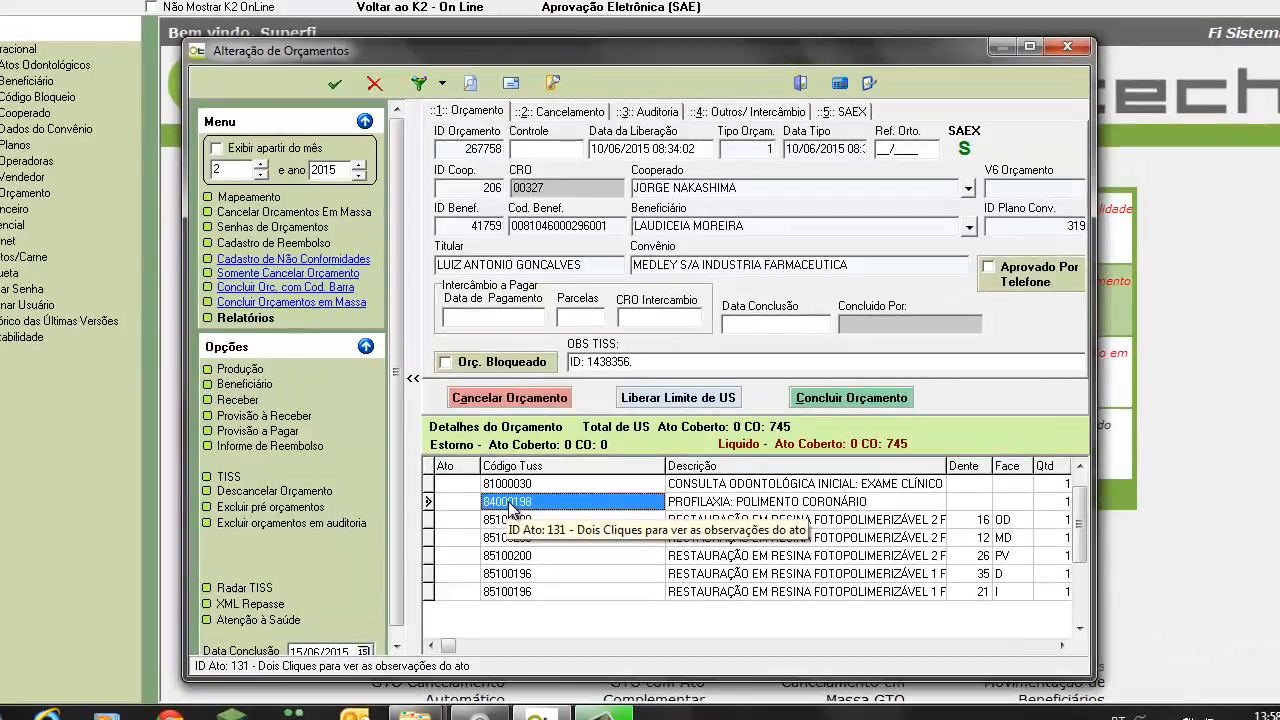
{"action": "right_click", "coordinate": [520, 501]}
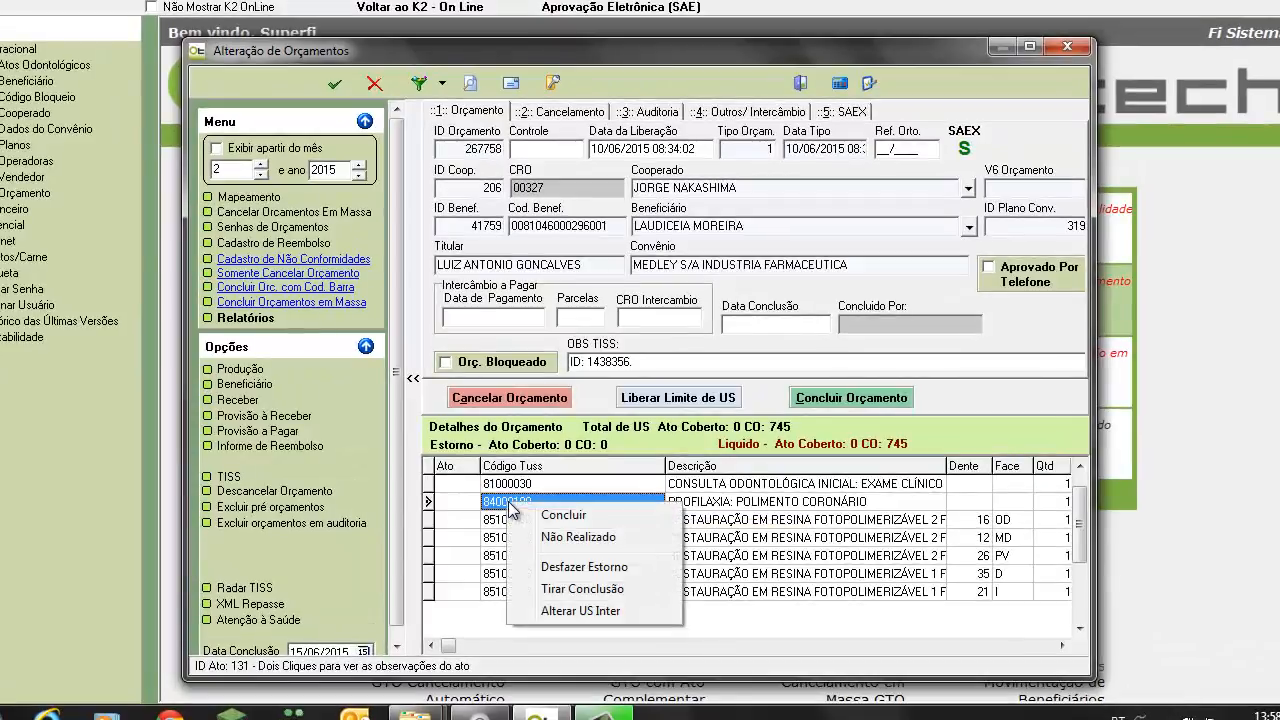
{"action": "left_click", "coordinate": [560, 538]}
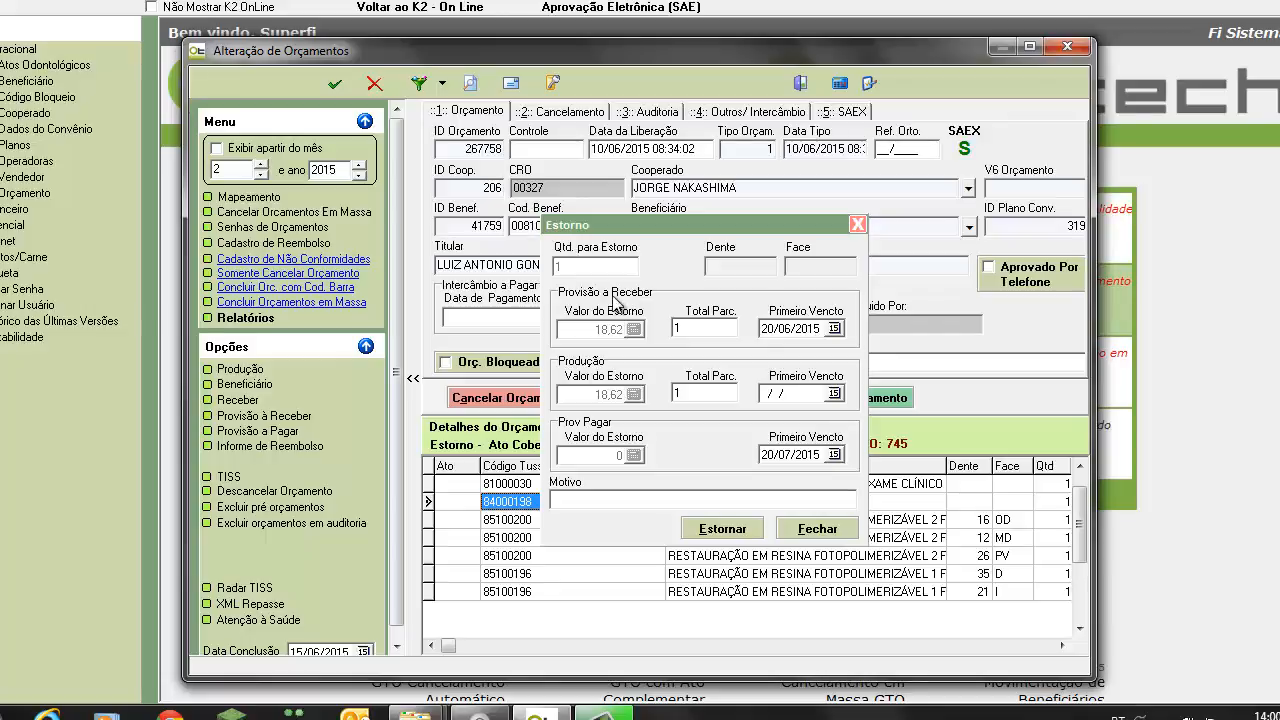
{"action": "left_click", "coordinate": [643, 497]}
{"action": "type", "text": "Teste"}
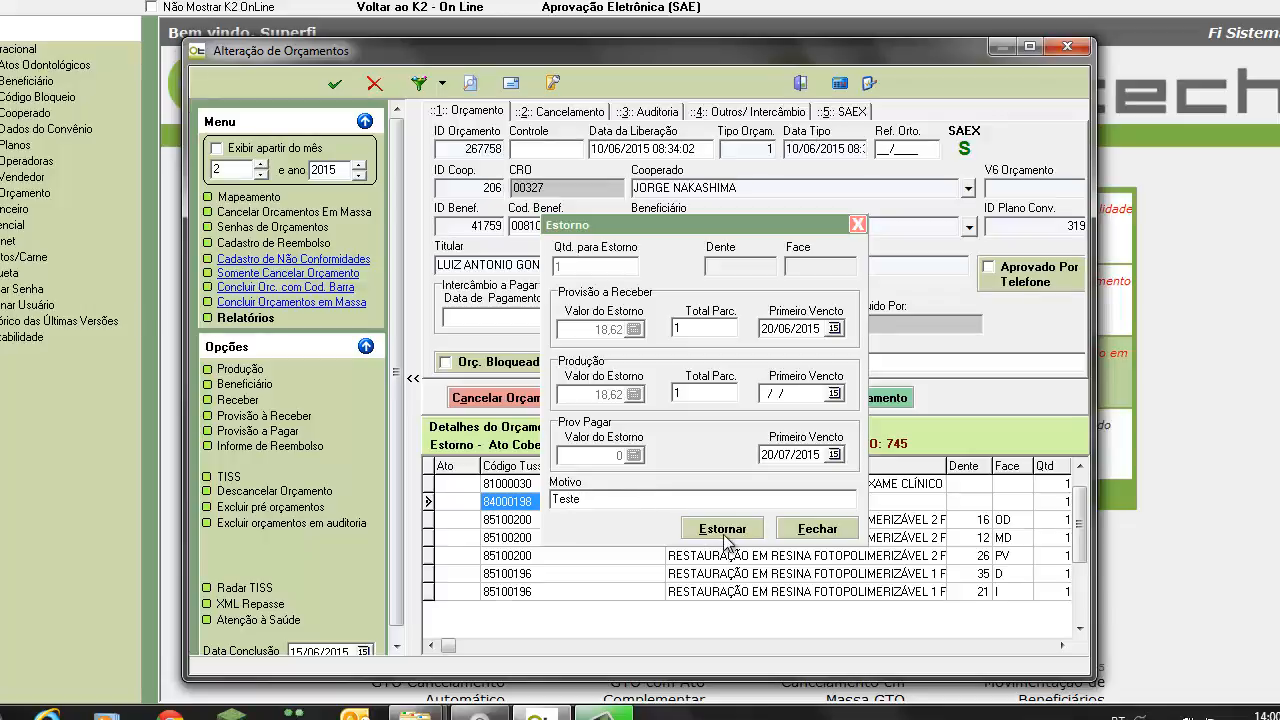
{"action": "left_click", "coordinate": [722, 529]}
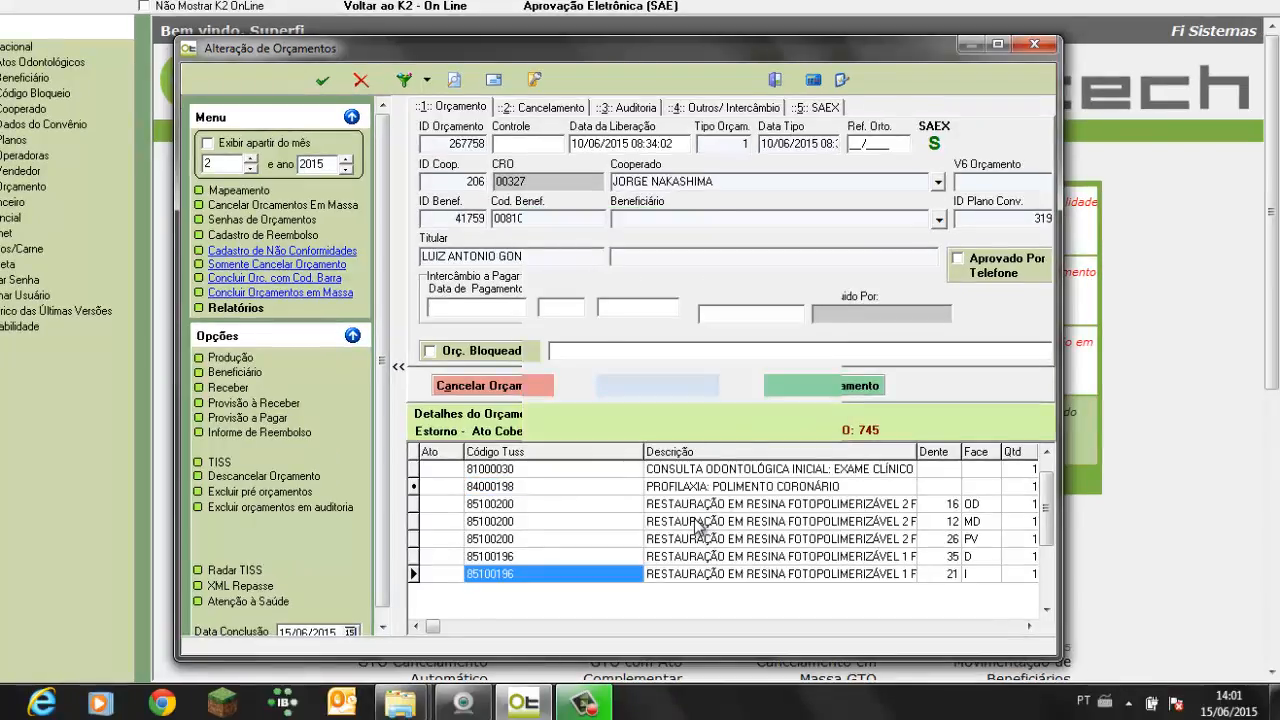
Step: Examine the status, values, reversal date and reversing user of the PROFILAXIA act in the budget details
{"action": "left_click", "coordinate": [1030, 627]}
{"action": "left_click", "coordinate": [1030, 627]}
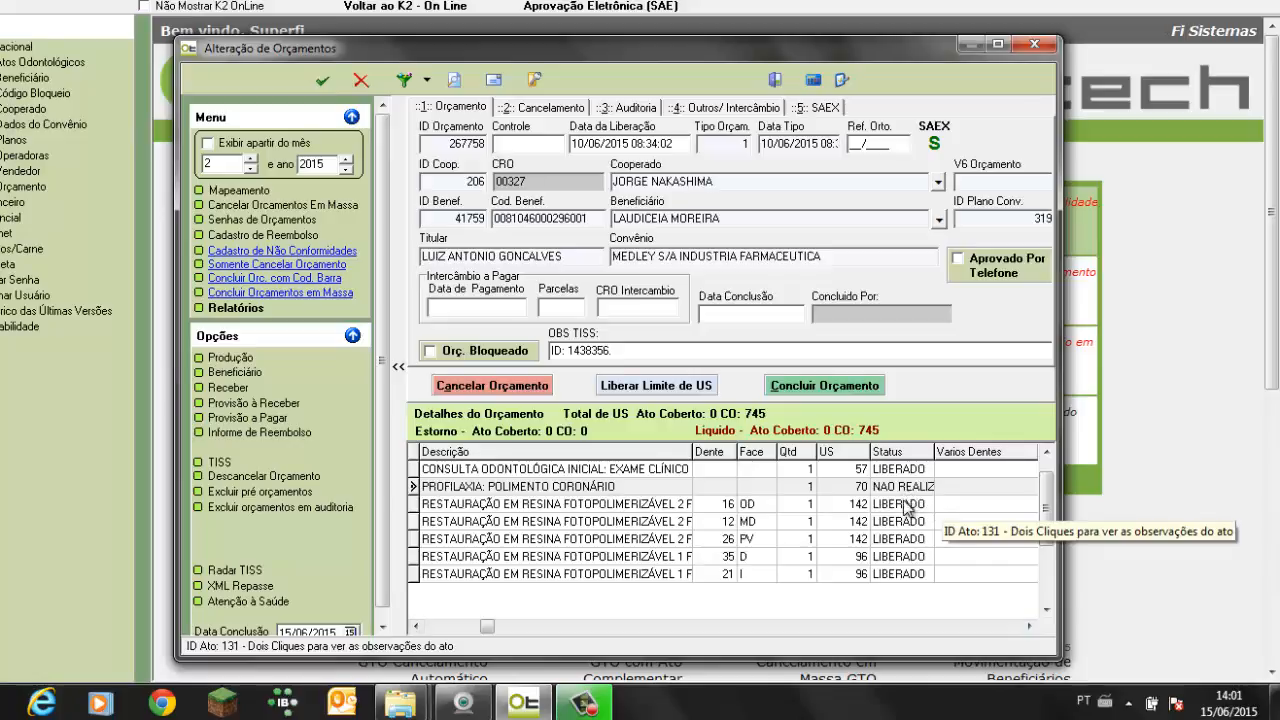
{"action": "left_click", "coordinate": [1030, 627]}
{"action": "left_click", "coordinate": [1030, 627]}
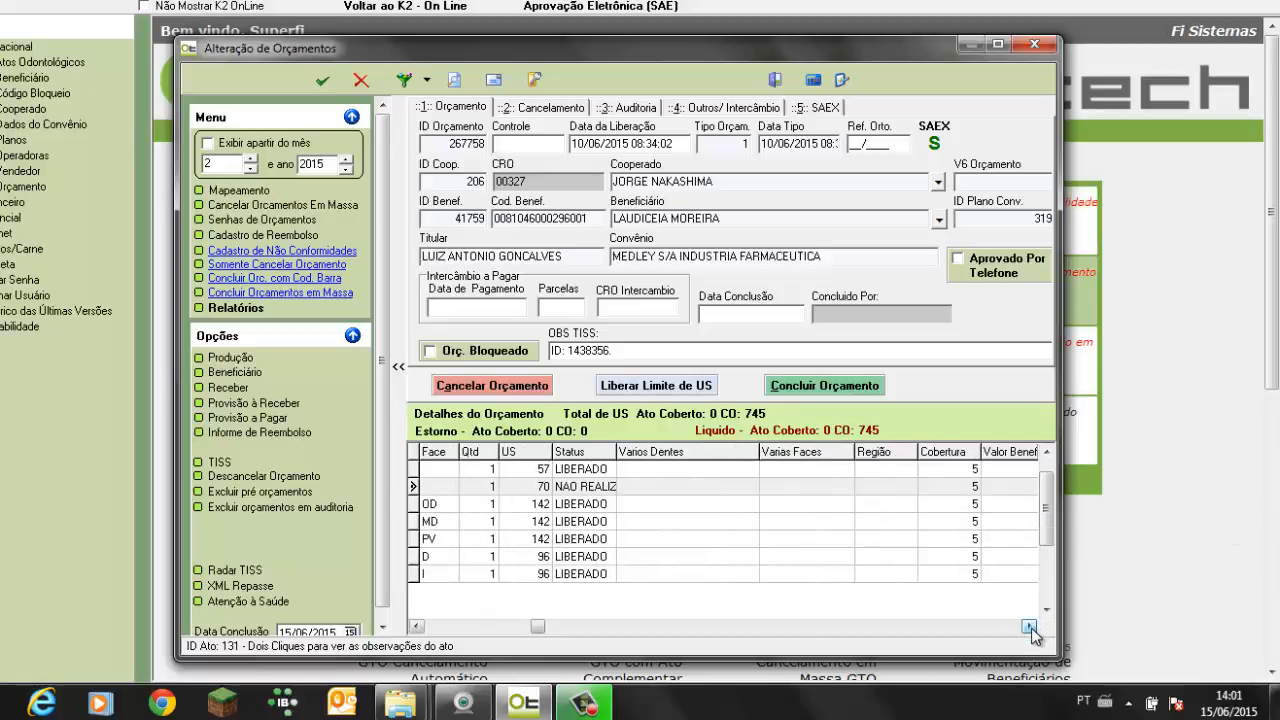
{"action": "left_click", "coordinate": [1030, 627]}
{"action": "left_click", "coordinate": [1030, 627]}
{"action": "left_click", "coordinate": [1030, 627]}
{"action": "left_click", "coordinate": [1030, 627]}
{"action": "left_click", "coordinate": [1030, 627]}
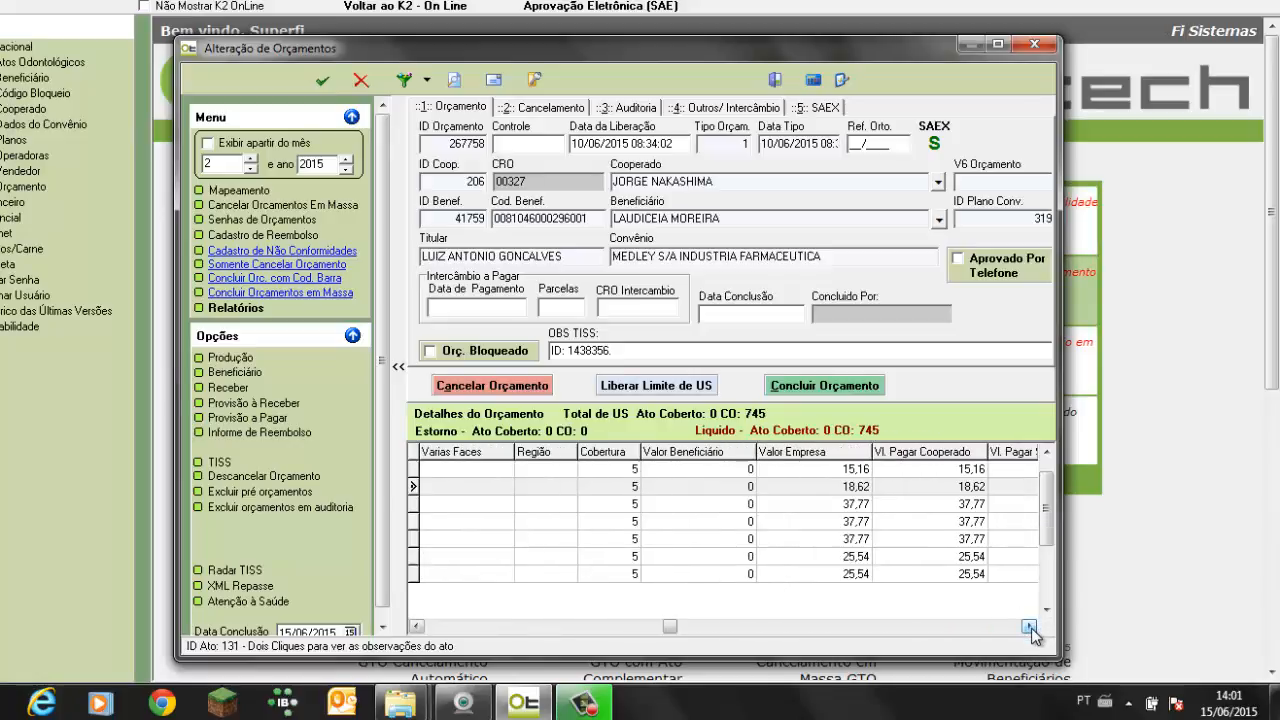
{"action": "left_click", "coordinate": [1030, 627]}
{"action": "left_click", "coordinate": [1030, 627]}
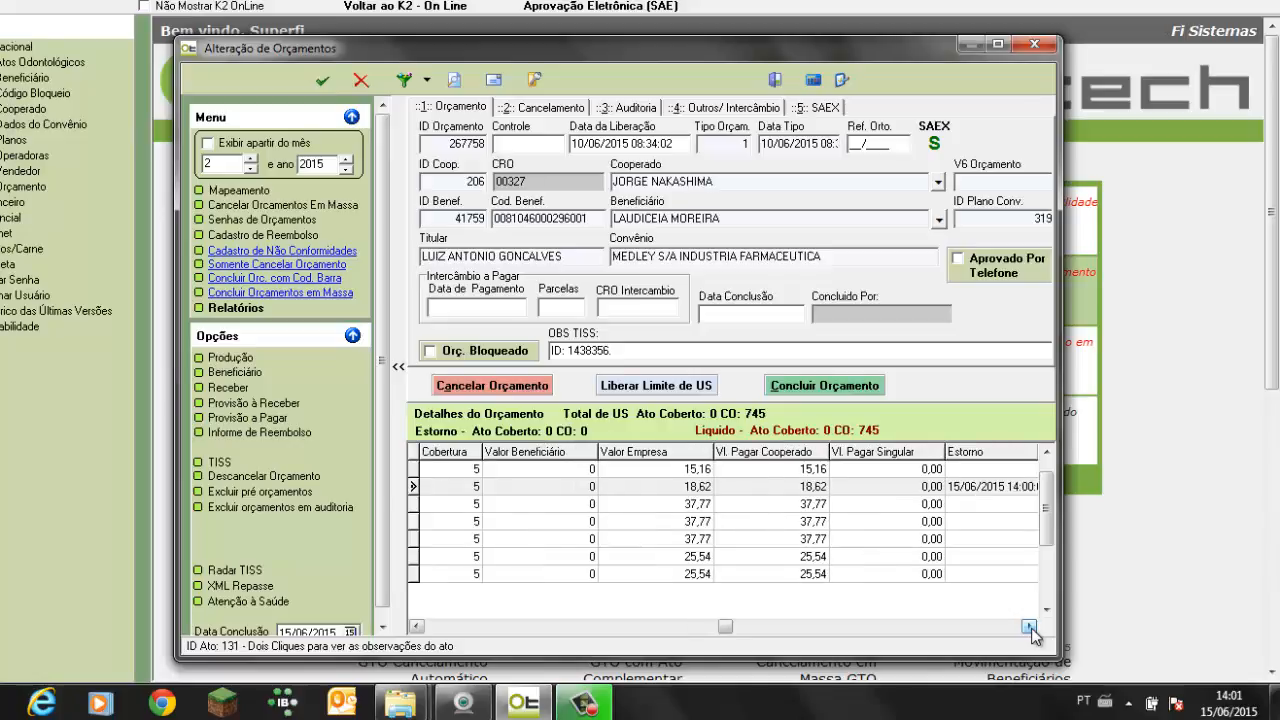
{"action": "left_click", "coordinate": [1030, 627]}
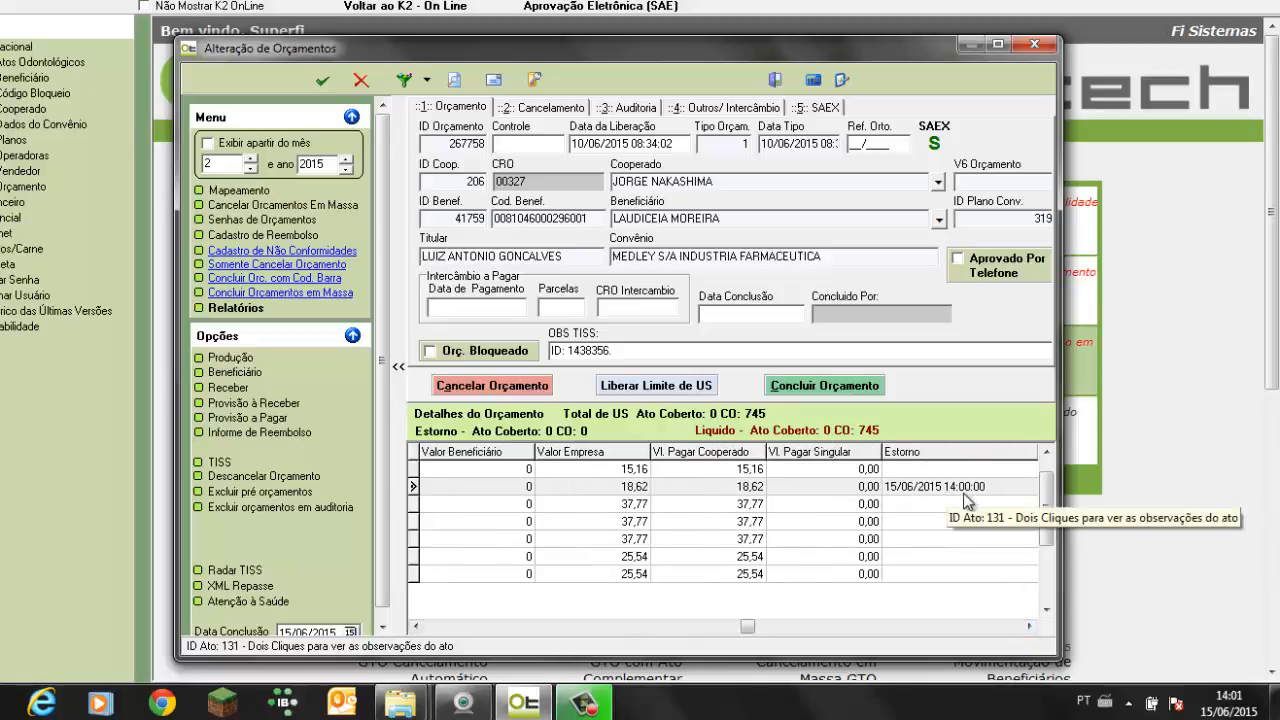
{"action": "left_click", "coordinate": [1030, 627]}
{"action": "left_click", "coordinate": [1030, 627]}
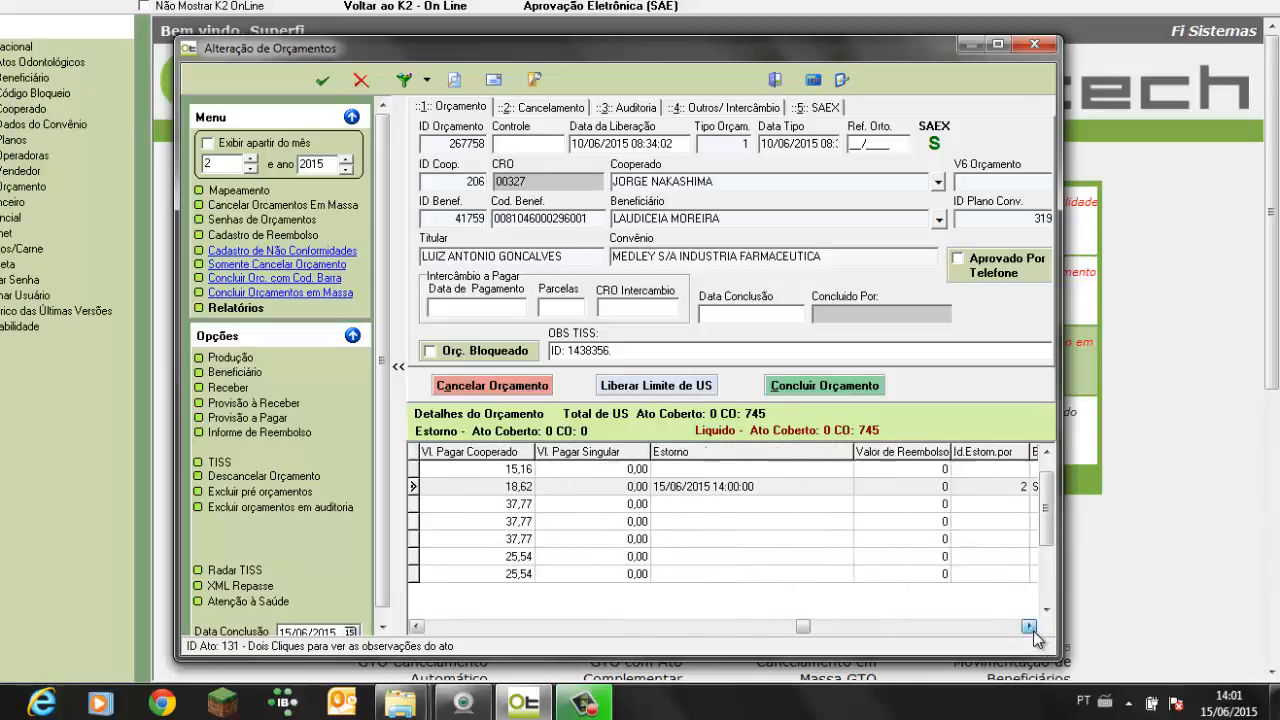
{"action": "left_click", "coordinate": [1030, 627]}
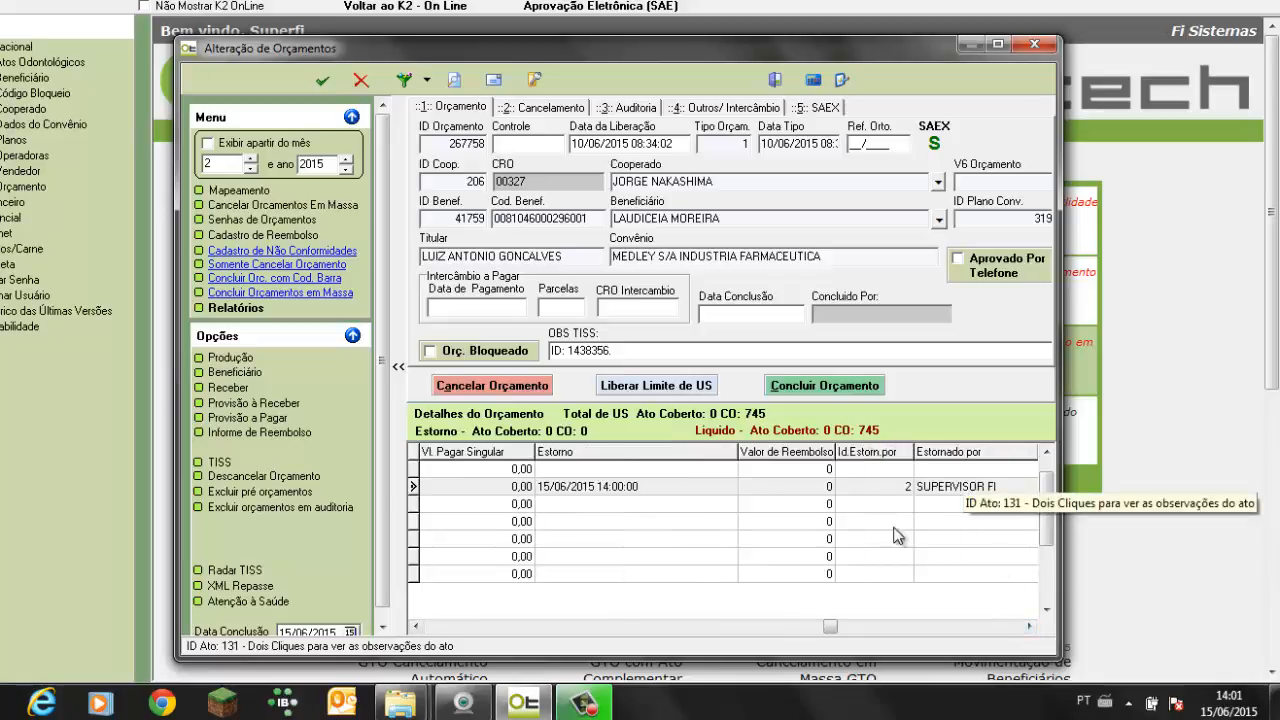
{"action": "left_click_drag", "start_coordinate": [830, 630], "coordinate": [433, 628]}
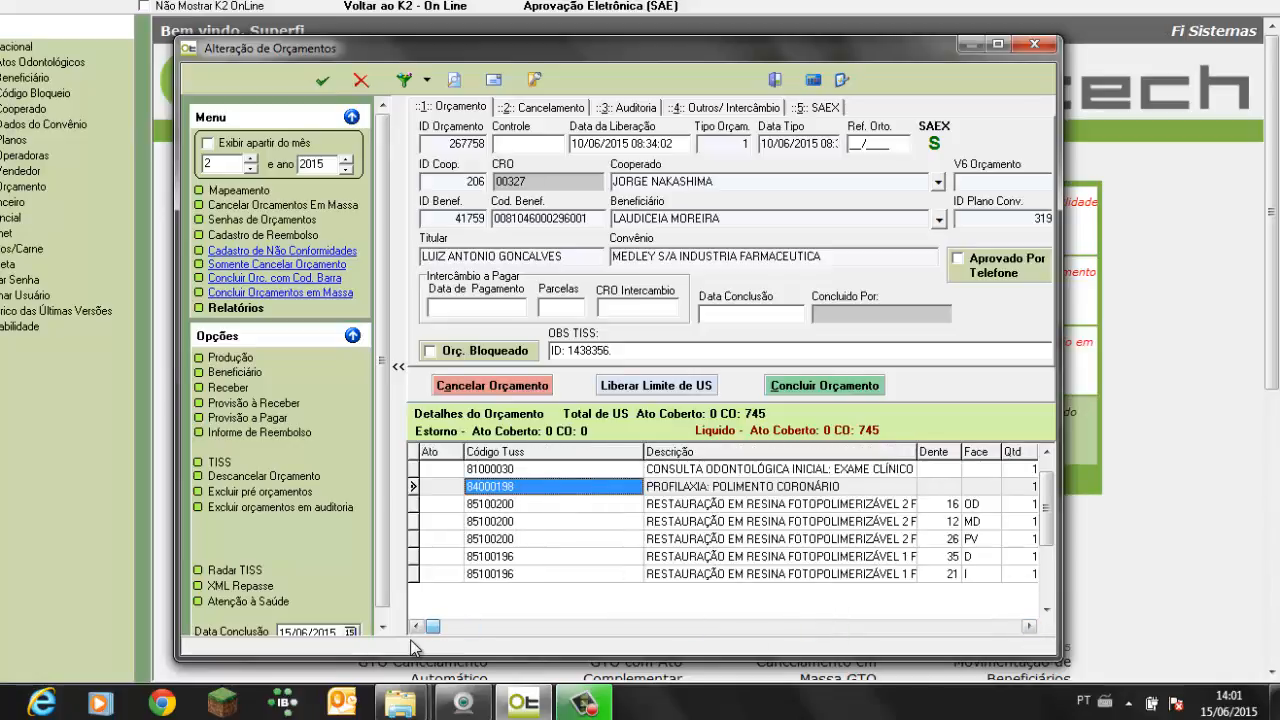
Step: Examine the budget's Produção entries, plus the due dates and values of its Provisão a Receber entries
{"action": "left_click", "coordinate": [237, 358]}
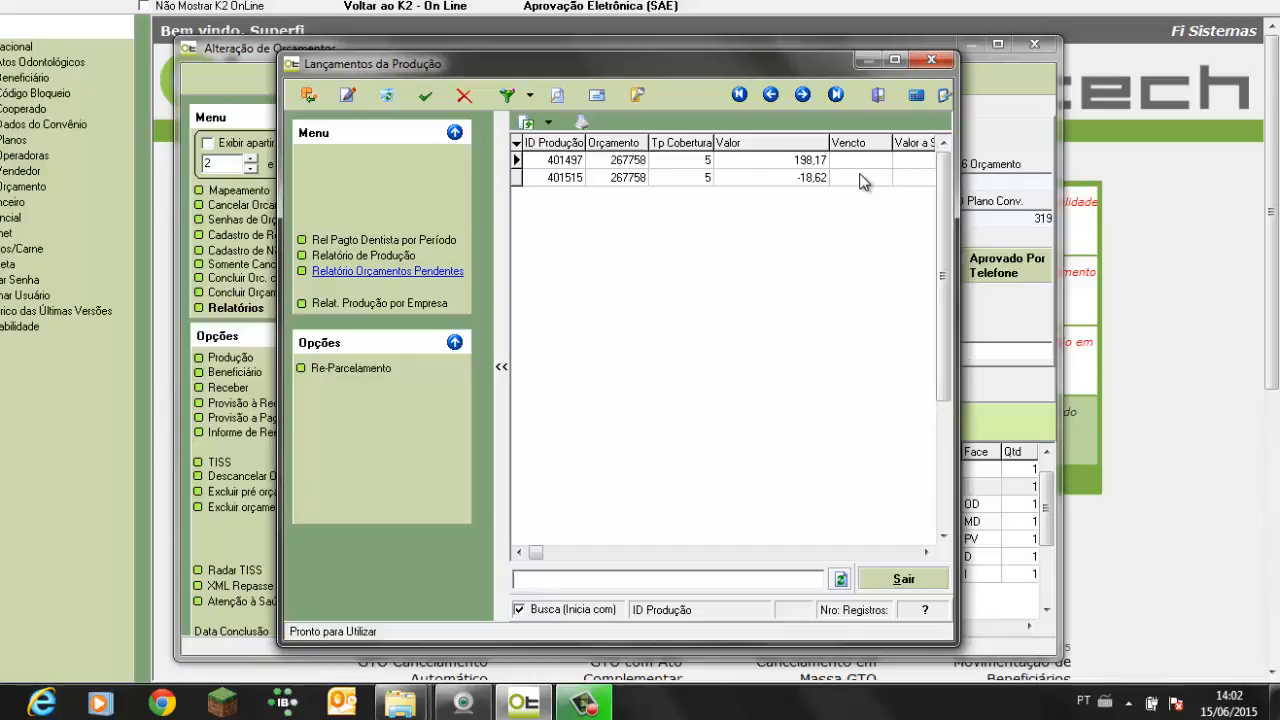
{"action": "left_click", "coordinate": [931, 59]}
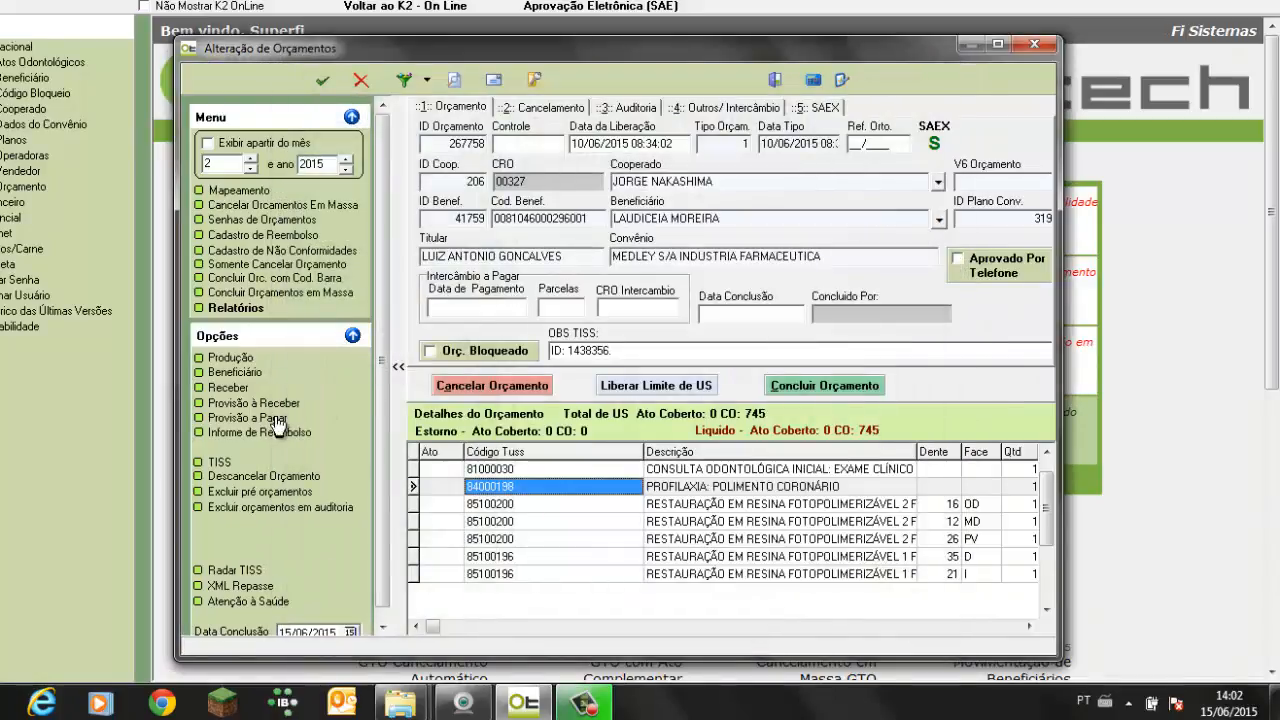
{"action": "left_click", "coordinate": [280, 403]}
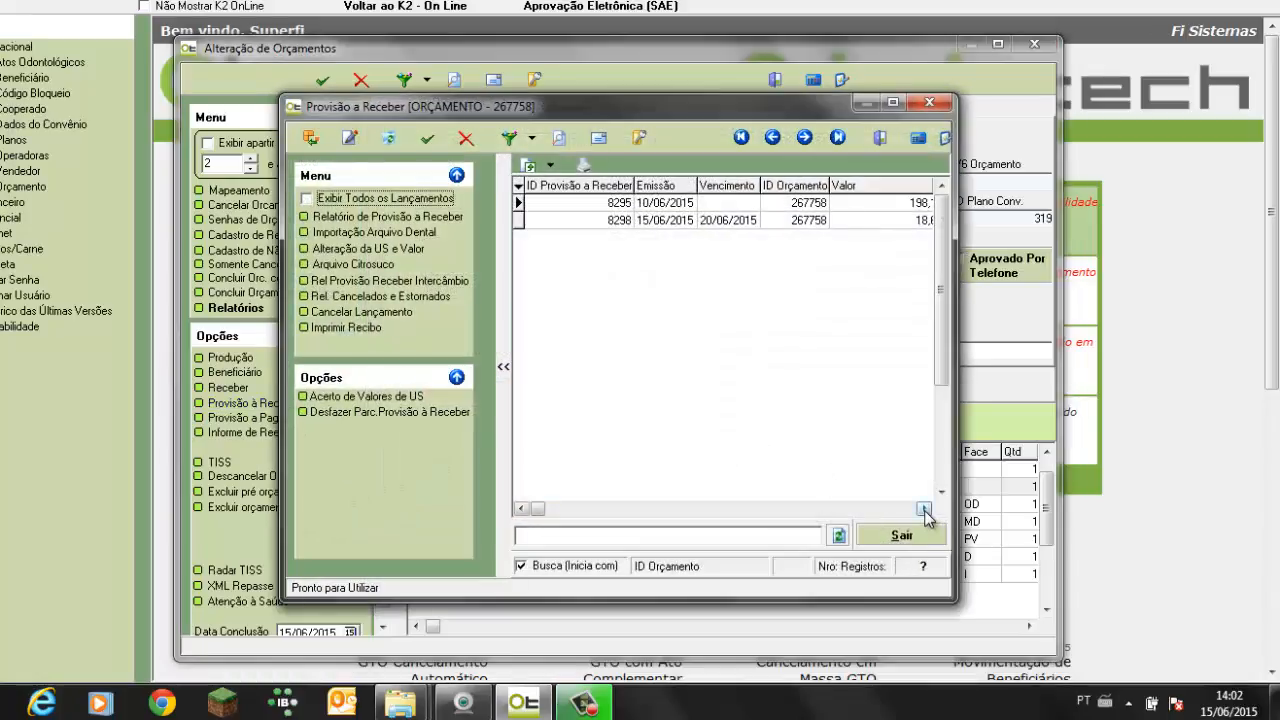
{"action": "left_click", "coordinate": [924, 509]}
{"action": "left_click", "coordinate": [924, 509]}
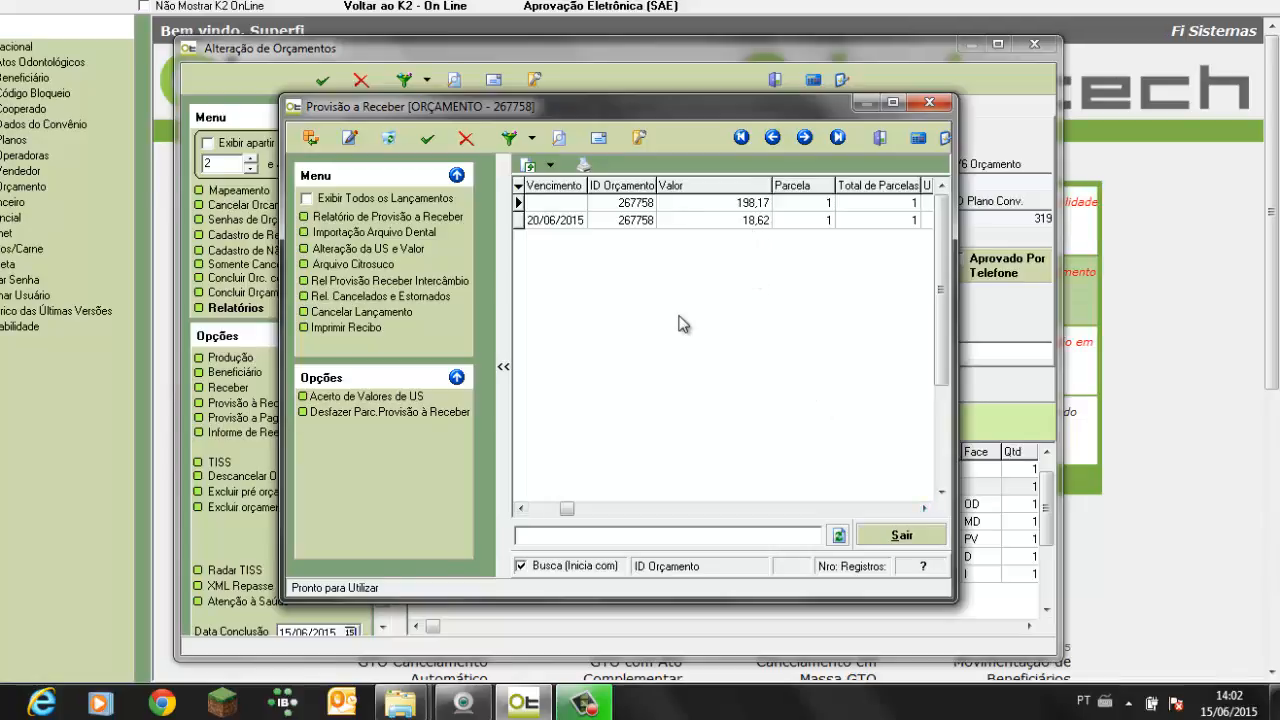
{"action": "left_click", "coordinate": [521, 509]}
{"action": "left_click", "coordinate": [521, 509]}
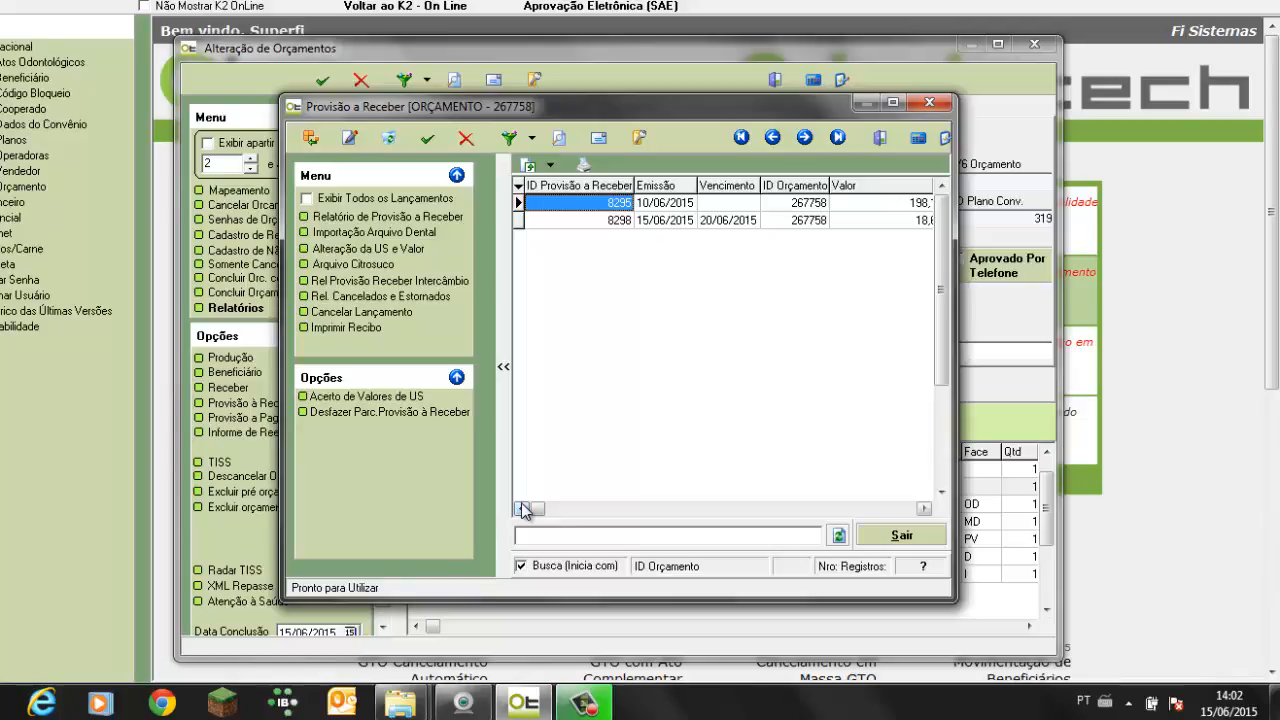
{"action": "left_click", "coordinate": [737, 221]}
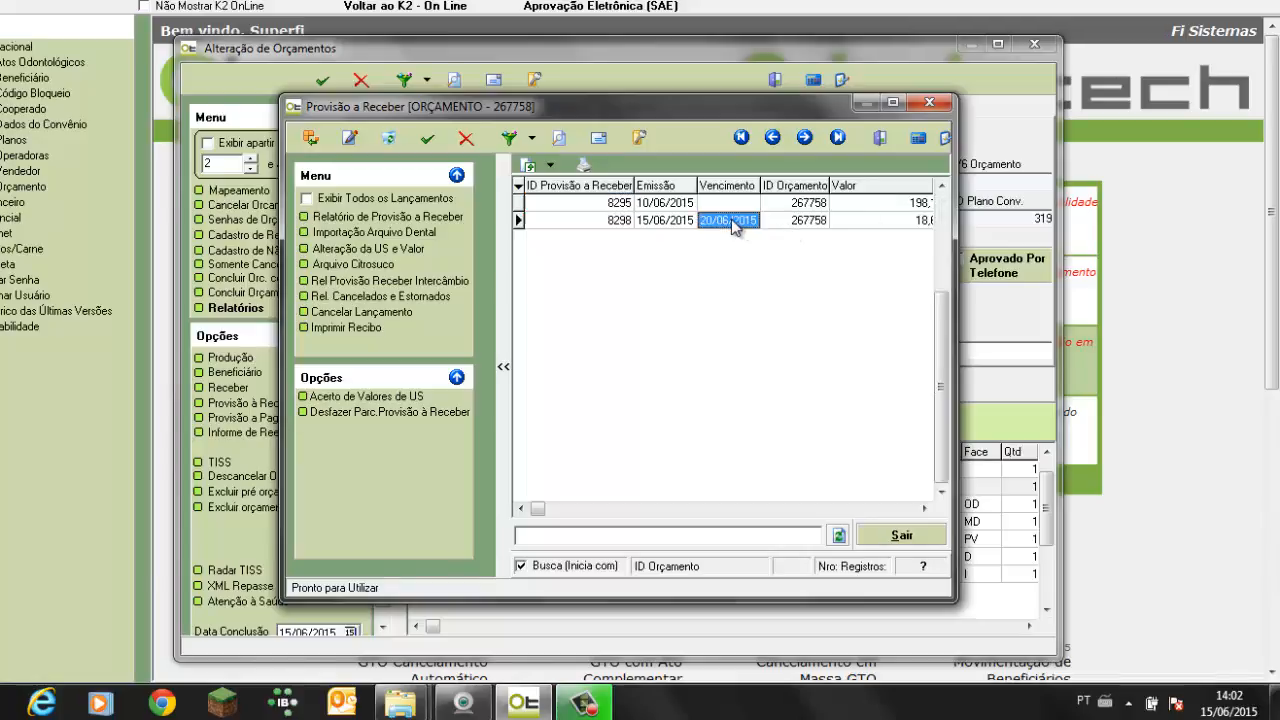
{"action": "left_click", "coordinate": [732, 204]}
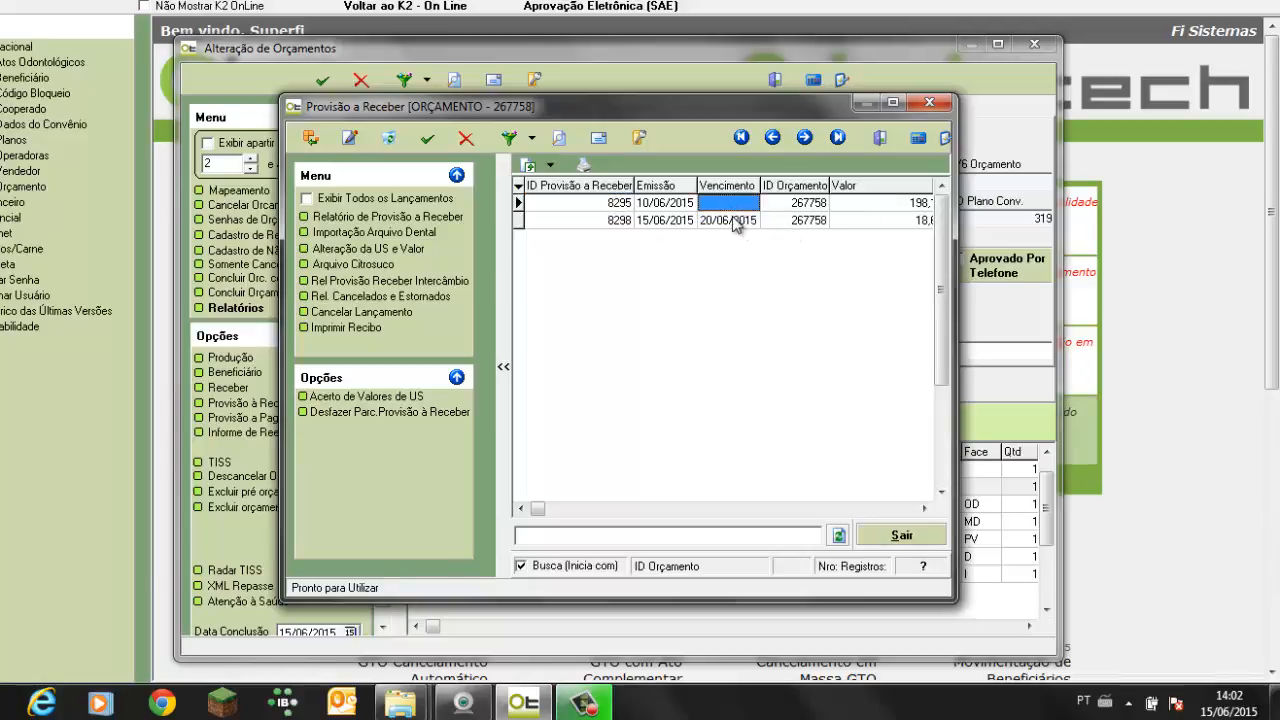
{"action": "left_click", "coordinate": [737, 221]}
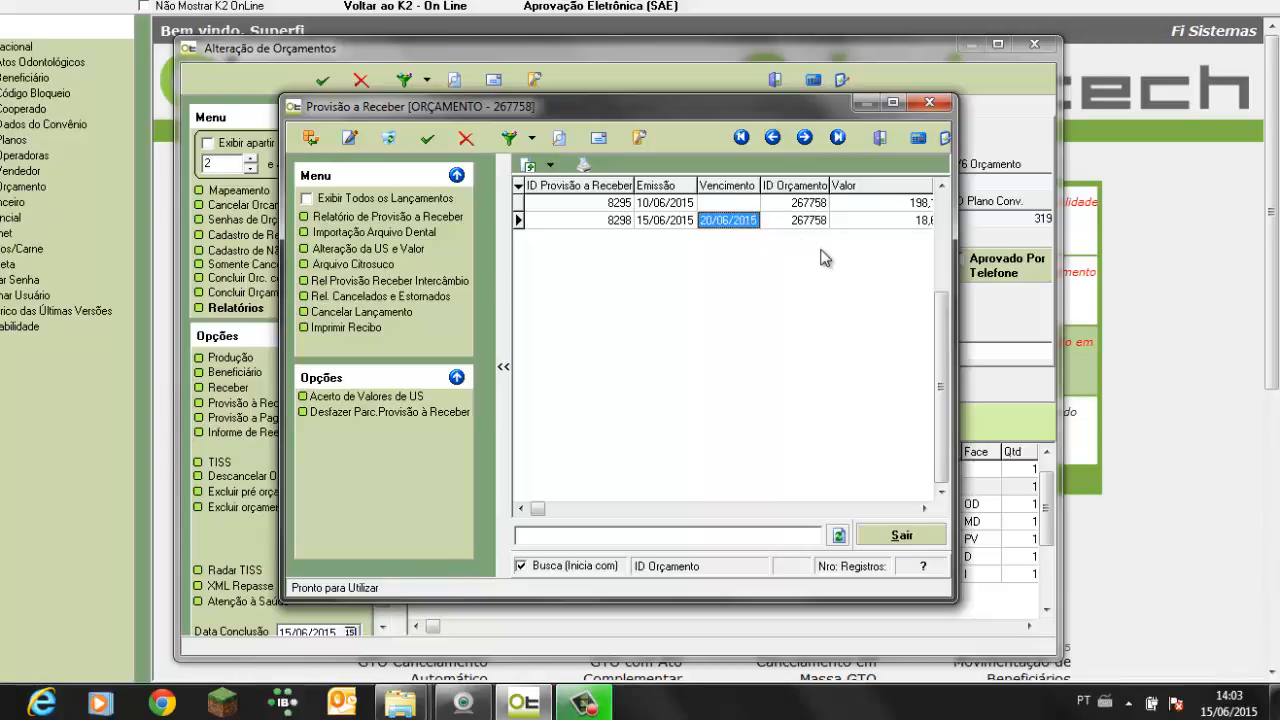
{"action": "left_click", "coordinate": [924, 508]}
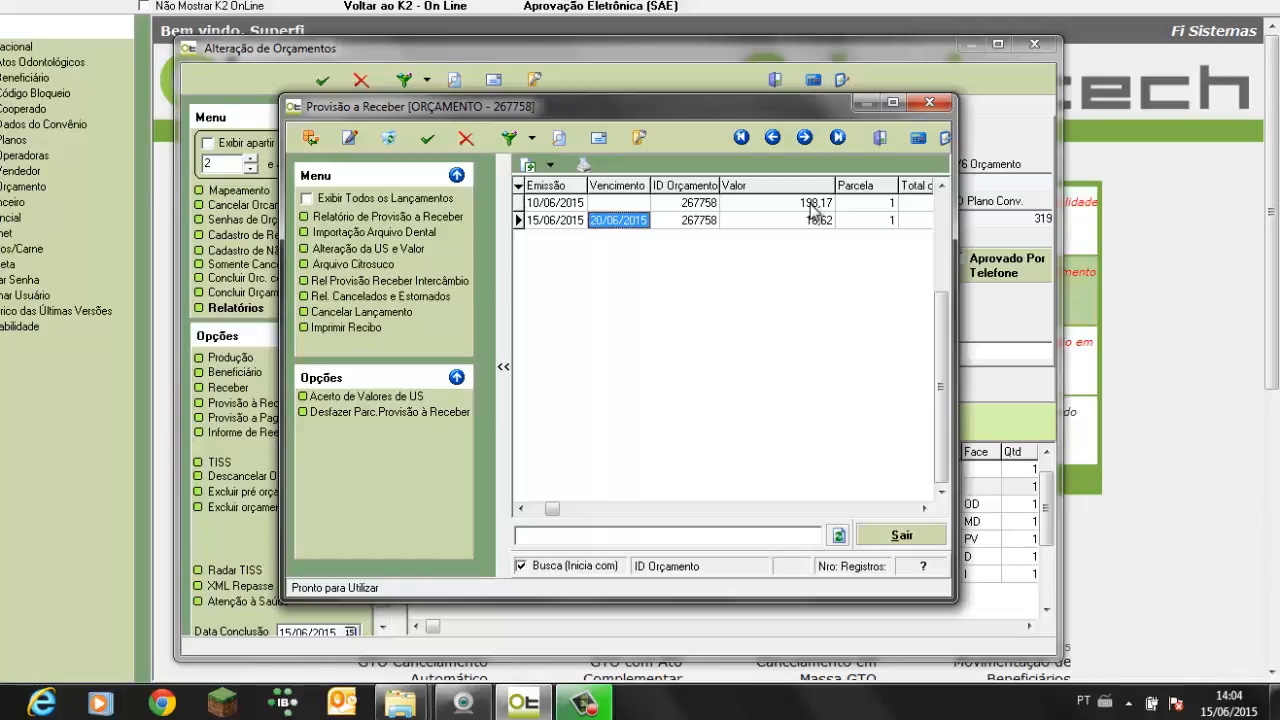
{"action": "left_click", "coordinate": [924, 105]}
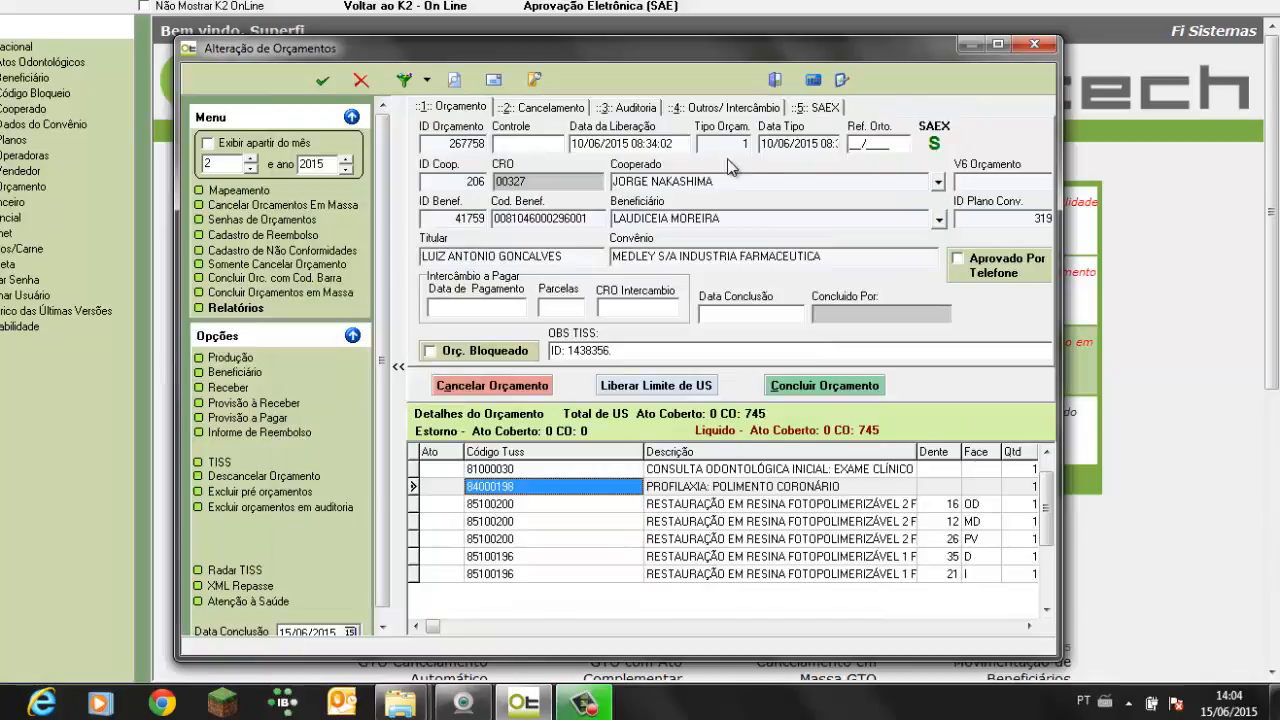
Step: Open the concluded budget released on 27/03/2015 08:22:25
{"action": "mouse_move", "coordinate": [735, 147]}
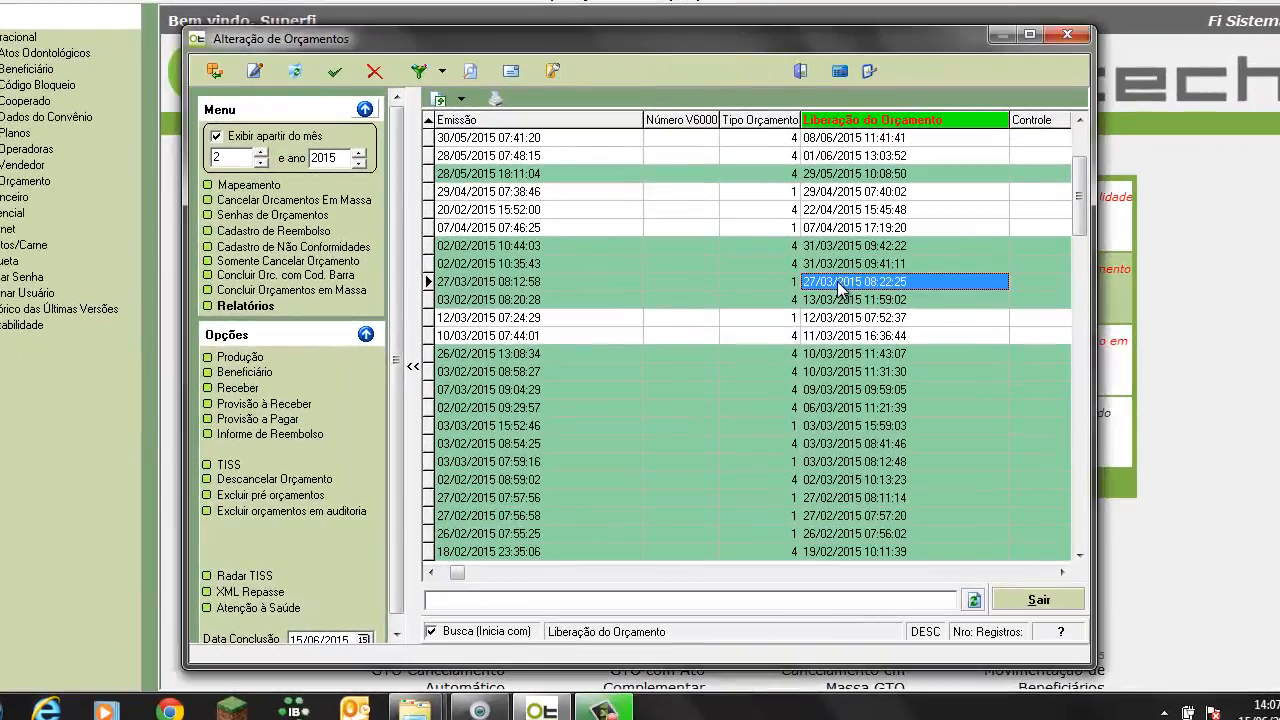
{"action": "double_click", "coordinate": [837, 281]}
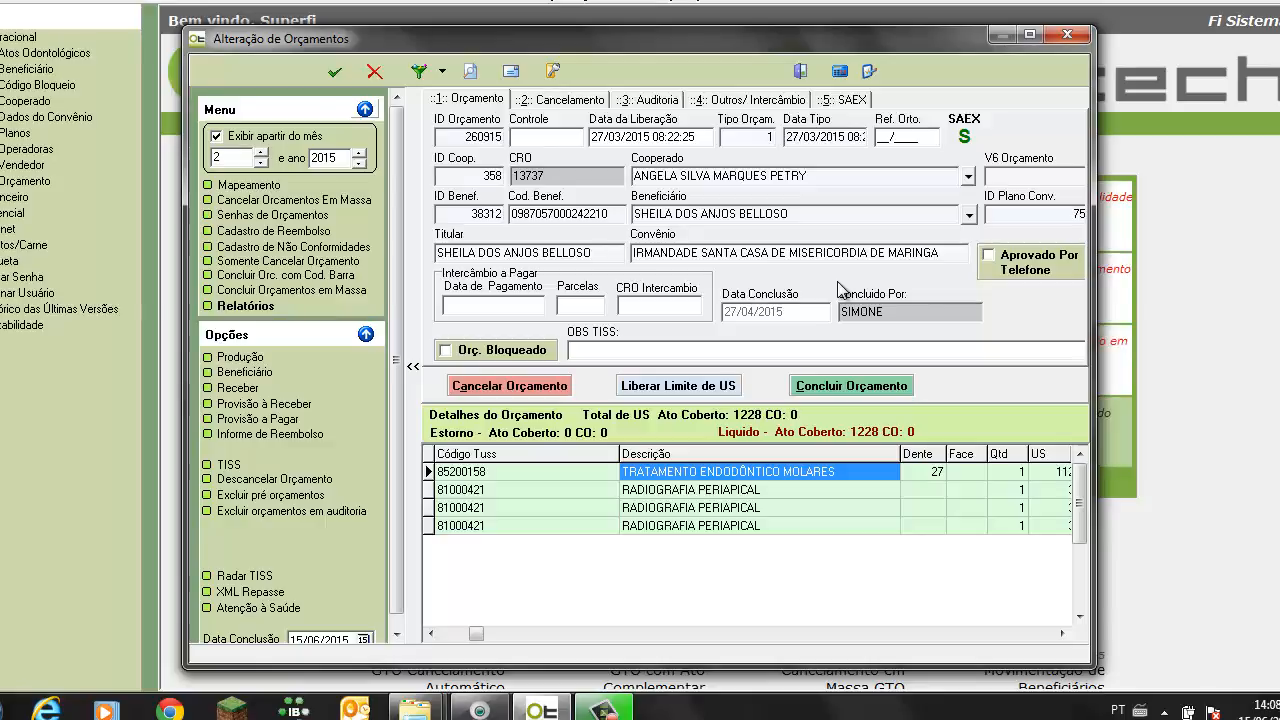
{"action": "left_click", "coordinate": [512, 484]}
{"action": "right_click", "coordinate": [512, 484]}
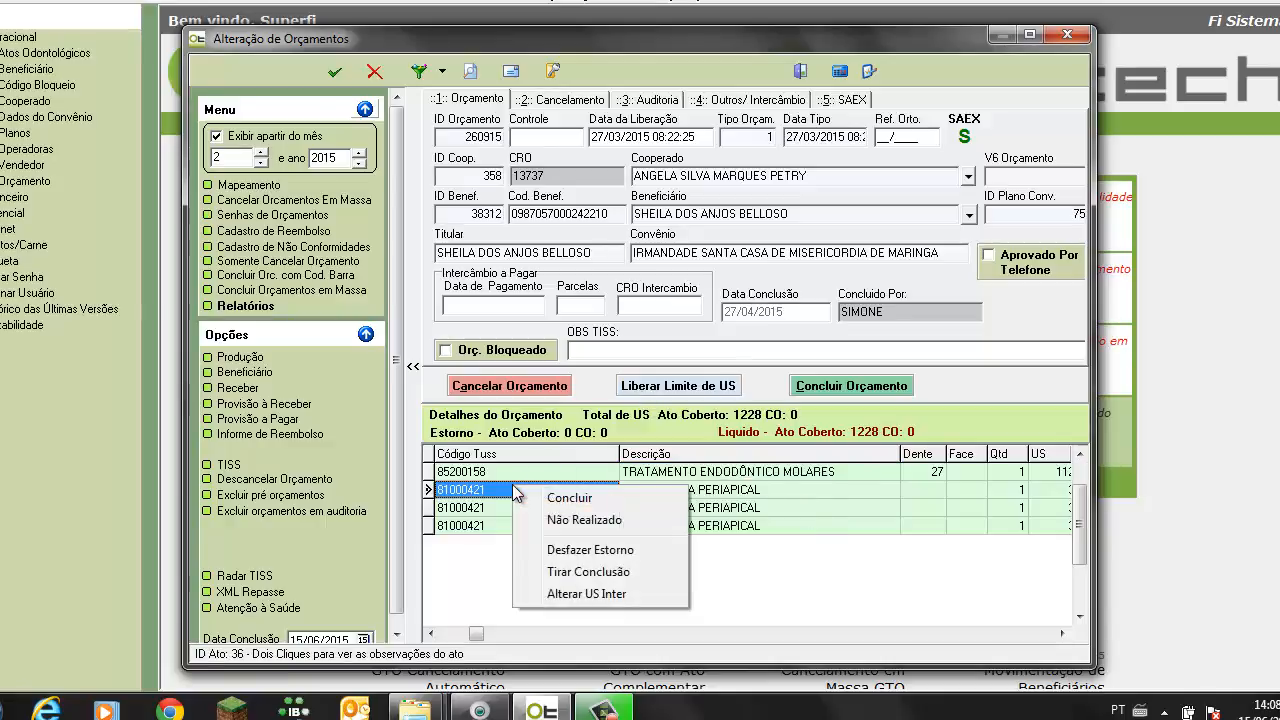
{"action": "left_click", "coordinate": [557, 520]}
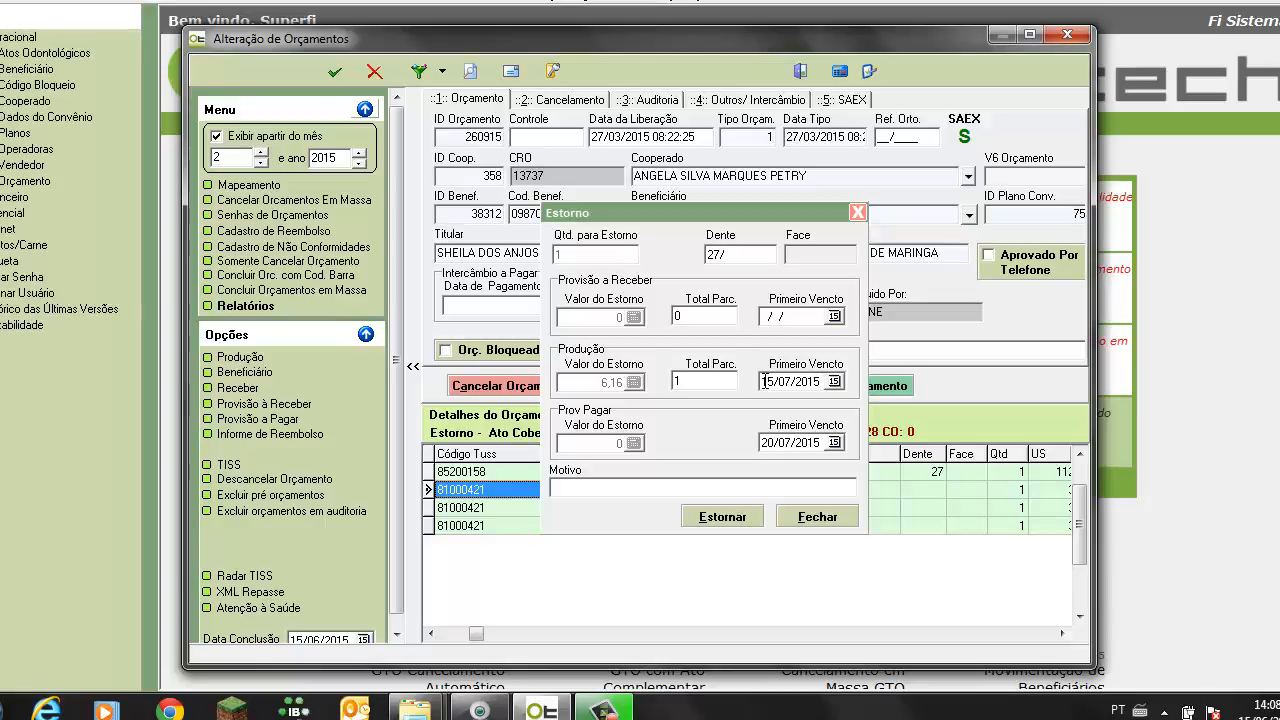
{"action": "left_click", "coordinate": [724, 518]}
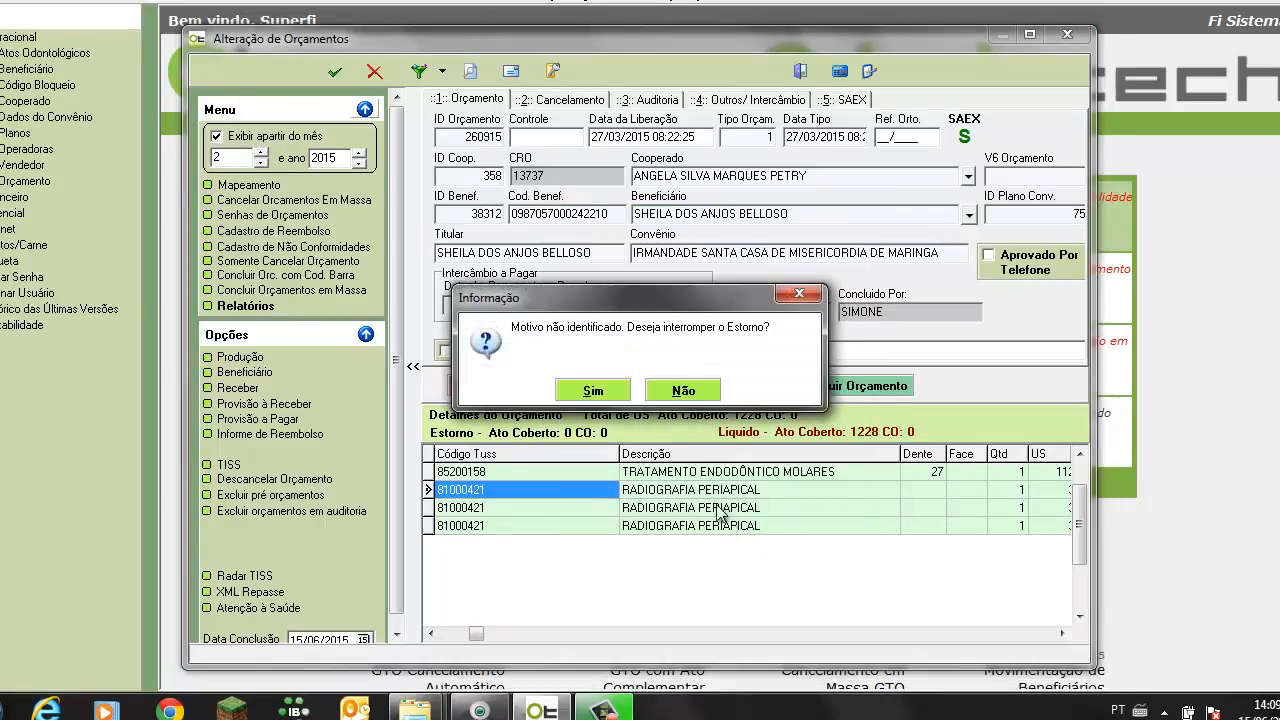
{"action": "left_click", "coordinate": [612, 392]}
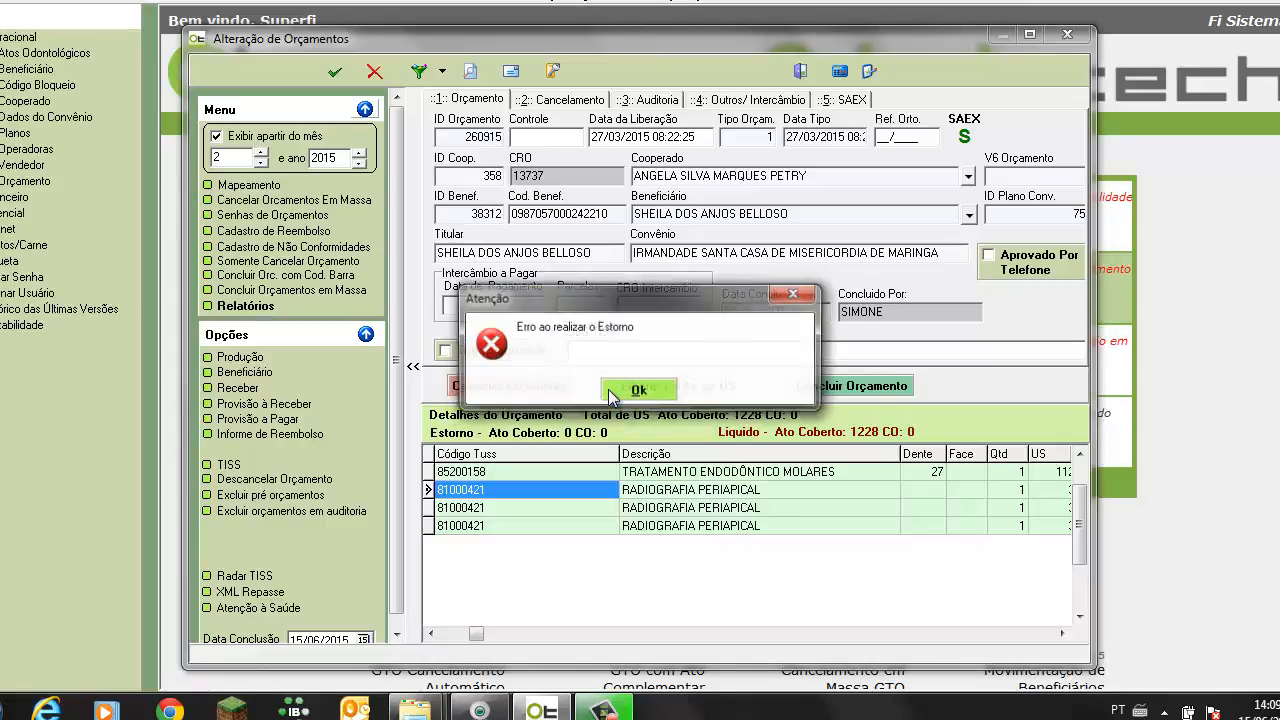
{"action": "left_click", "coordinate": [636, 390]}
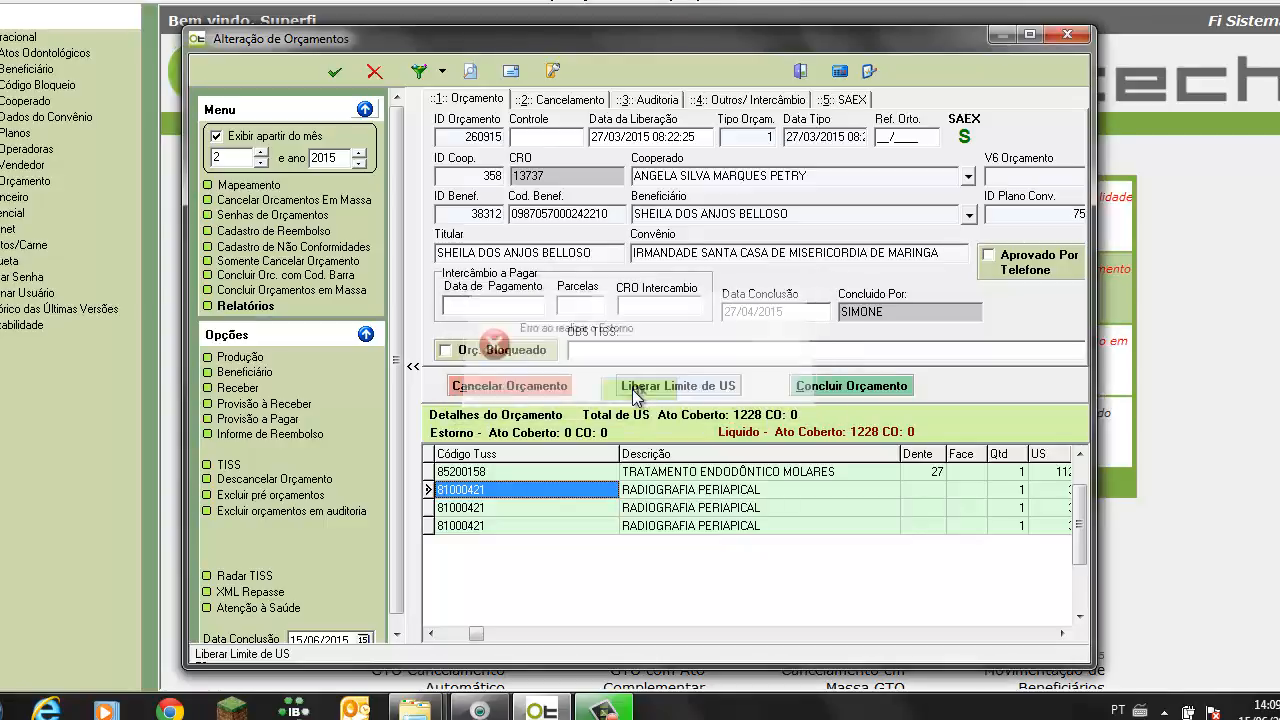
Step: Mark the first RADIOGRAFIA PERIAPICAL act of the concluded budget as Não Realizado and reverse it with the reason "TESTE"
{"action": "right_click", "coordinate": [552, 492]}
{"action": "left_click", "coordinate": [590, 547]}
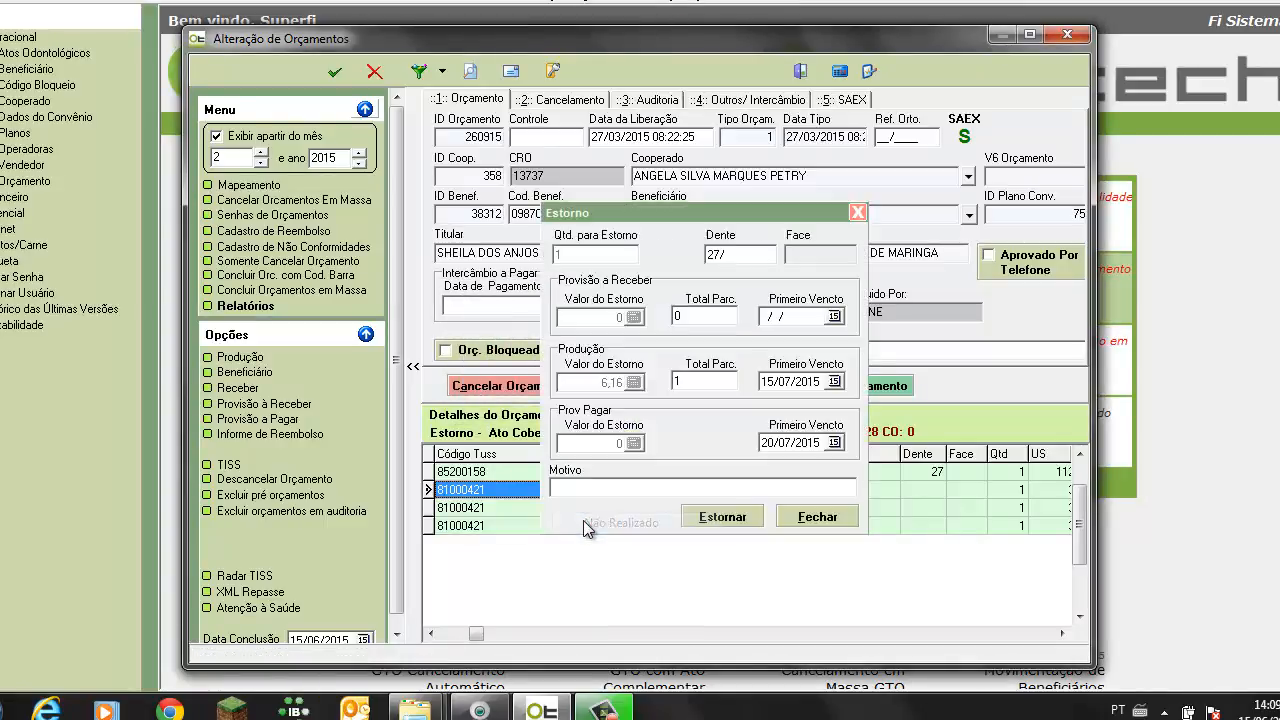
{"action": "left_click", "coordinate": [648, 484]}
{"action": "type", "text": "TR"}
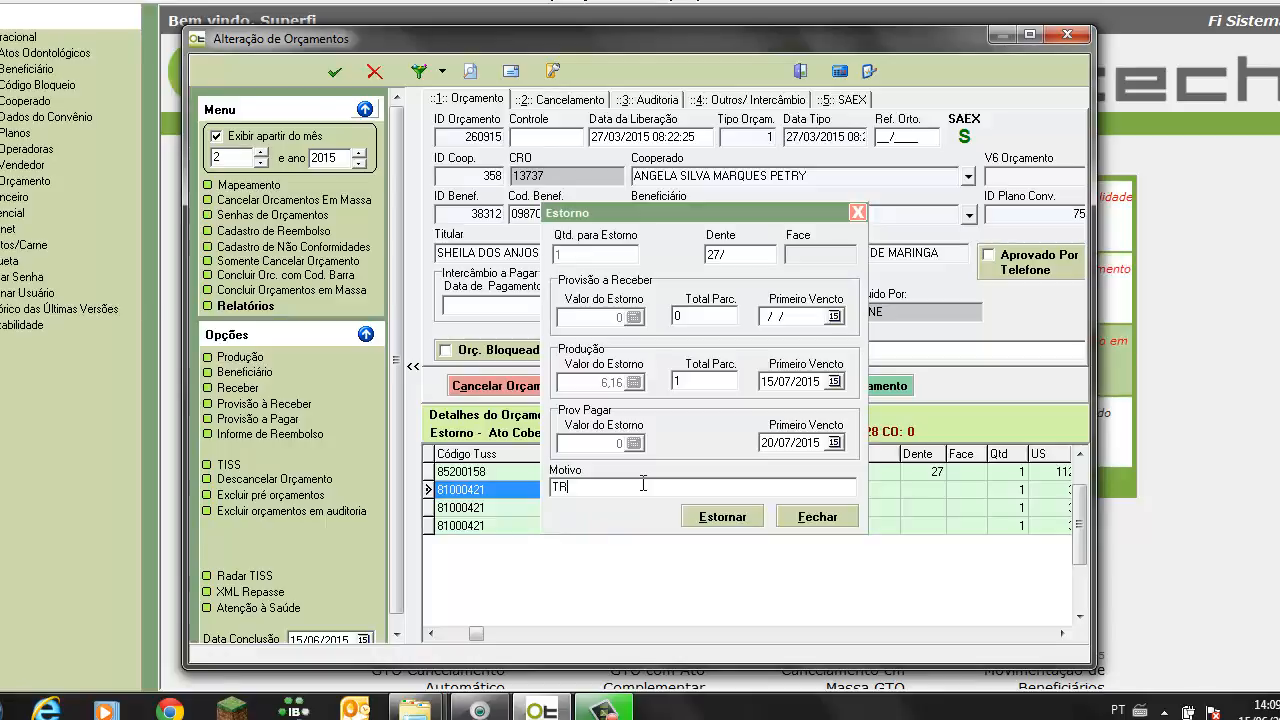
{"action": "type", "text": "DT"}
{"action": "key", "text": "BackSpace"}
{"action": "key", "text": "BackSpace"}
{"action": "key", "text": "BackSpace"}
{"action": "type", "text": "ESTE"}
{"action": "left_click", "coordinate": [731, 525]}
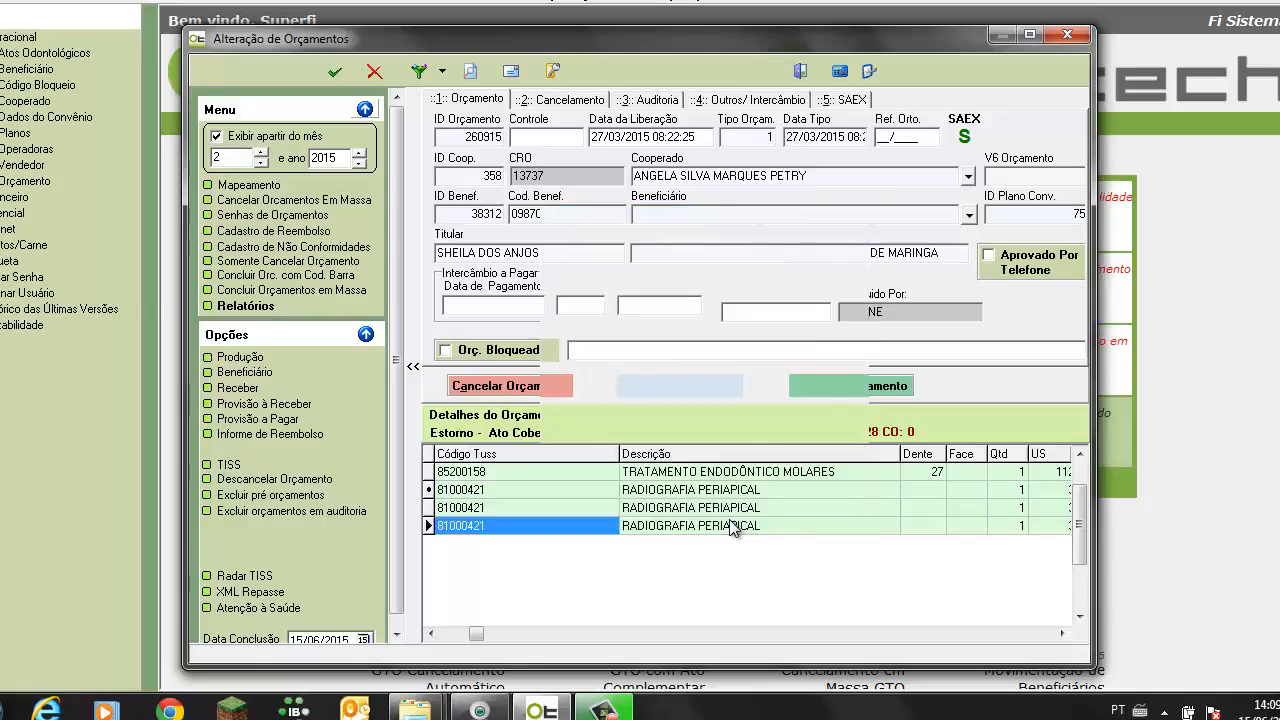
Step: Examine the status, amount payable to the Cooperado, reversal date and reversing user of the first RADIOGRAFIA PERIAPICAL act
{"action": "left_click", "coordinate": [1062, 633]}
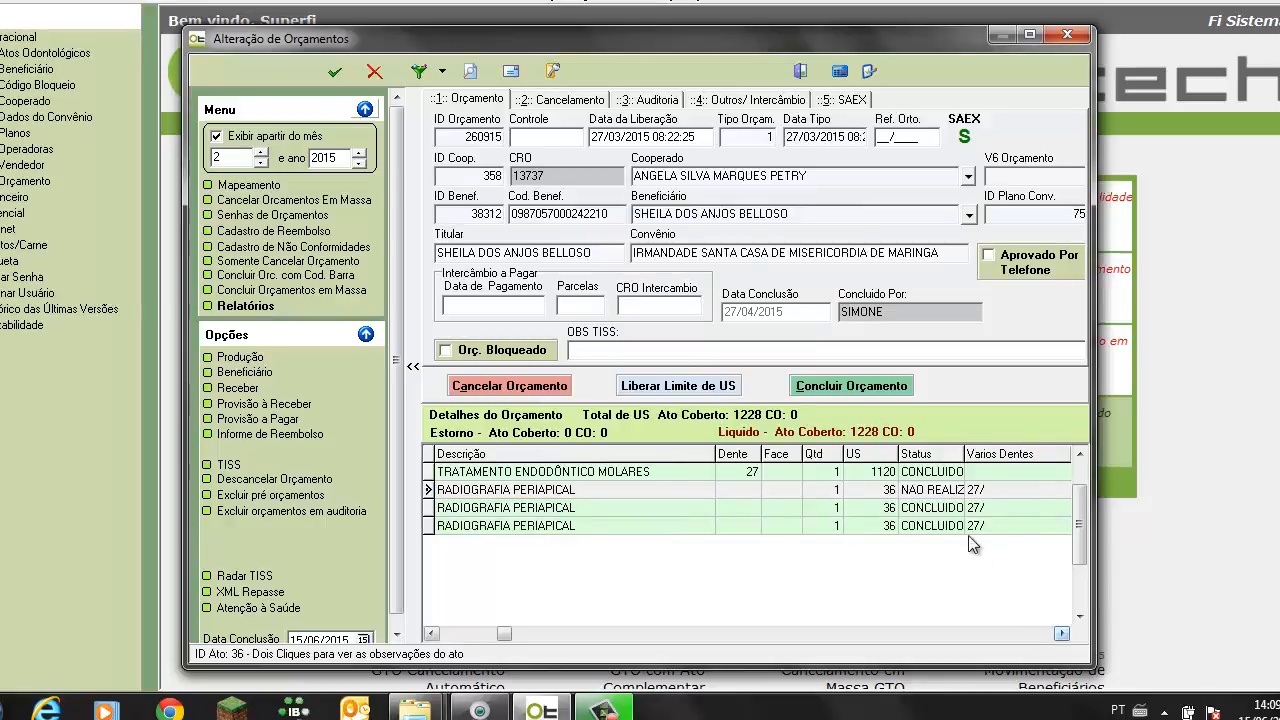
{"action": "left_click", "coordinate": [1062, 633]}
{"action": "left_click", "coordinate": [1062, 633]}
{"action": "left_click", "coordinate": [1062, 633]}
{"action": "left_click", "coordinate": [1062, 633]}
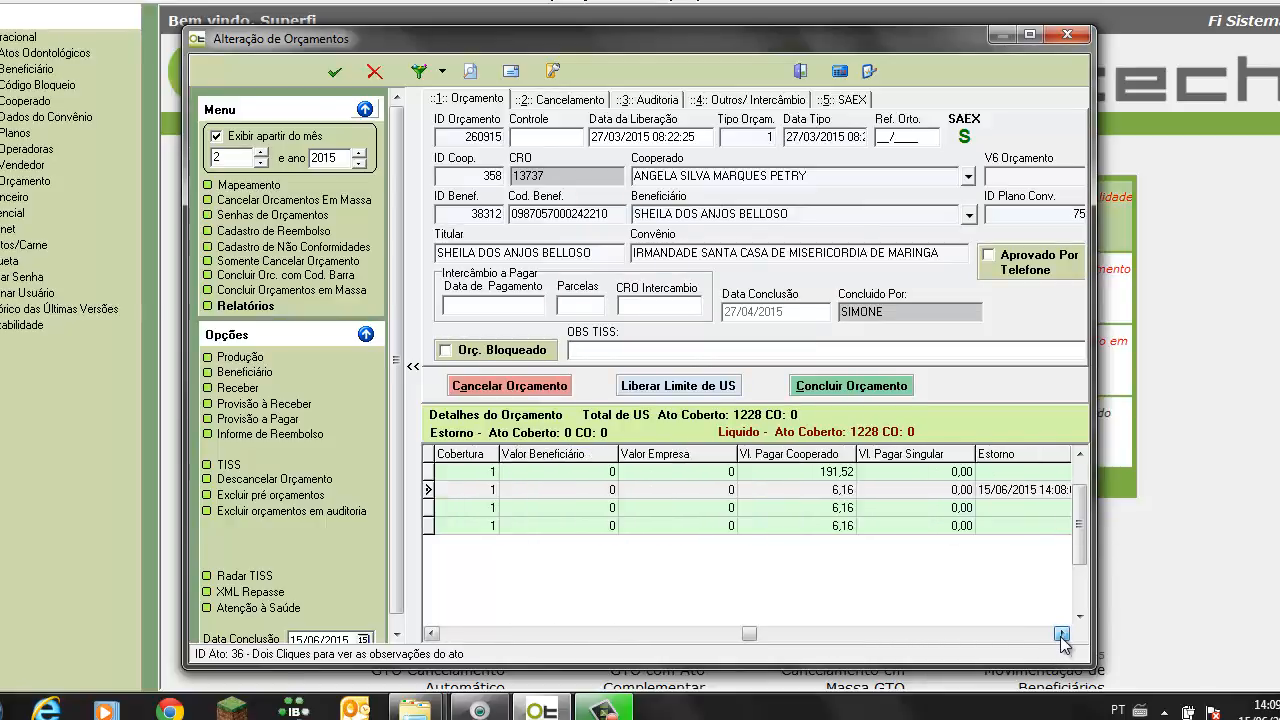
{"action": "left_click", "coordinate": [1062, 633]}
{"action": "left_click", "coordinate": [1062, 633]}
{"action": "left_click", "coordinate": [1062, 633]}
{"action": "left_click", "coordinate": [1062, 633]}
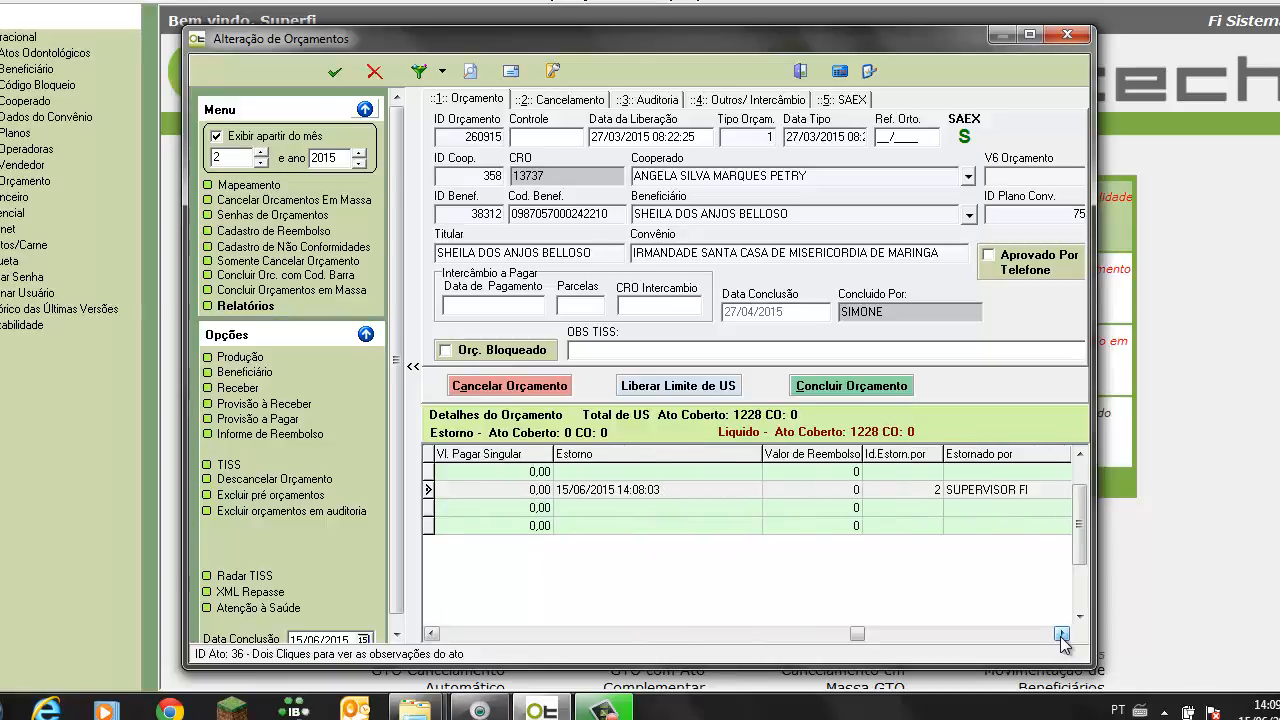
{"action": "left_click", "coordinate": [432, 634]}
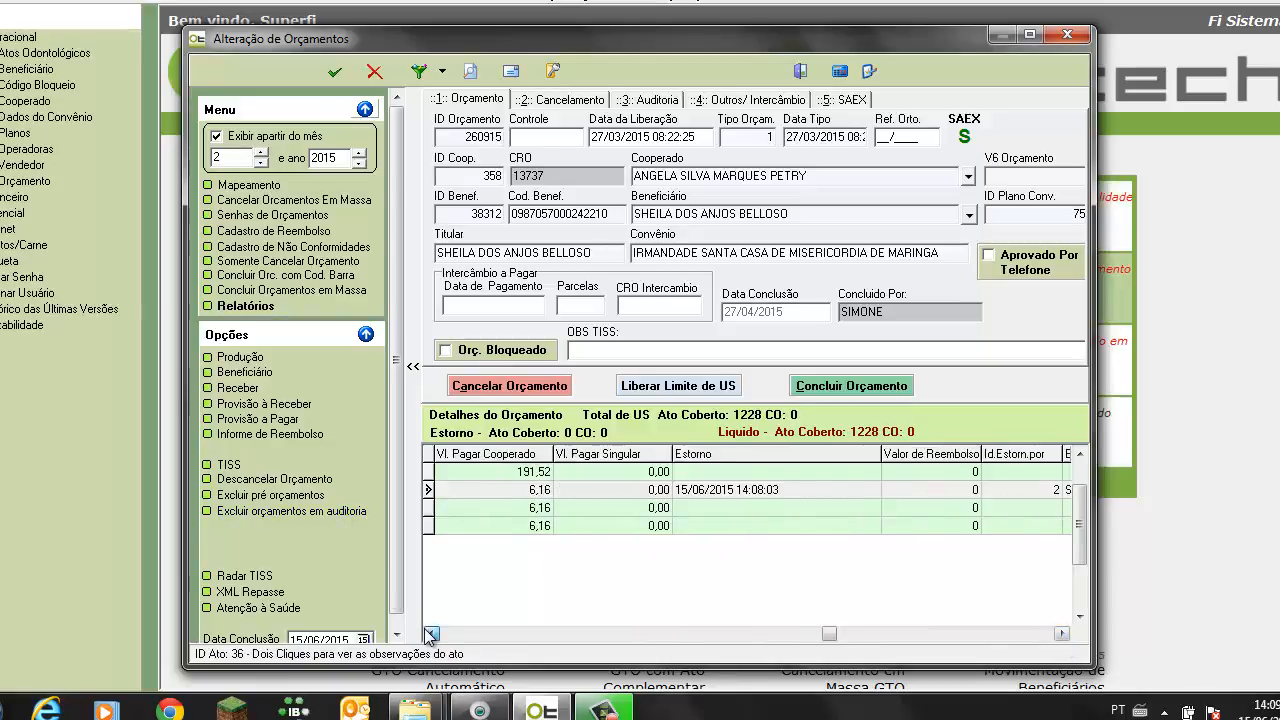
{"action": "left_click", "coordinate": [432, 634]}
Step: Examine the values and due dates of the concluded budget's Produção entries
{"action": "left_click", "coordinate": [243, 360]}
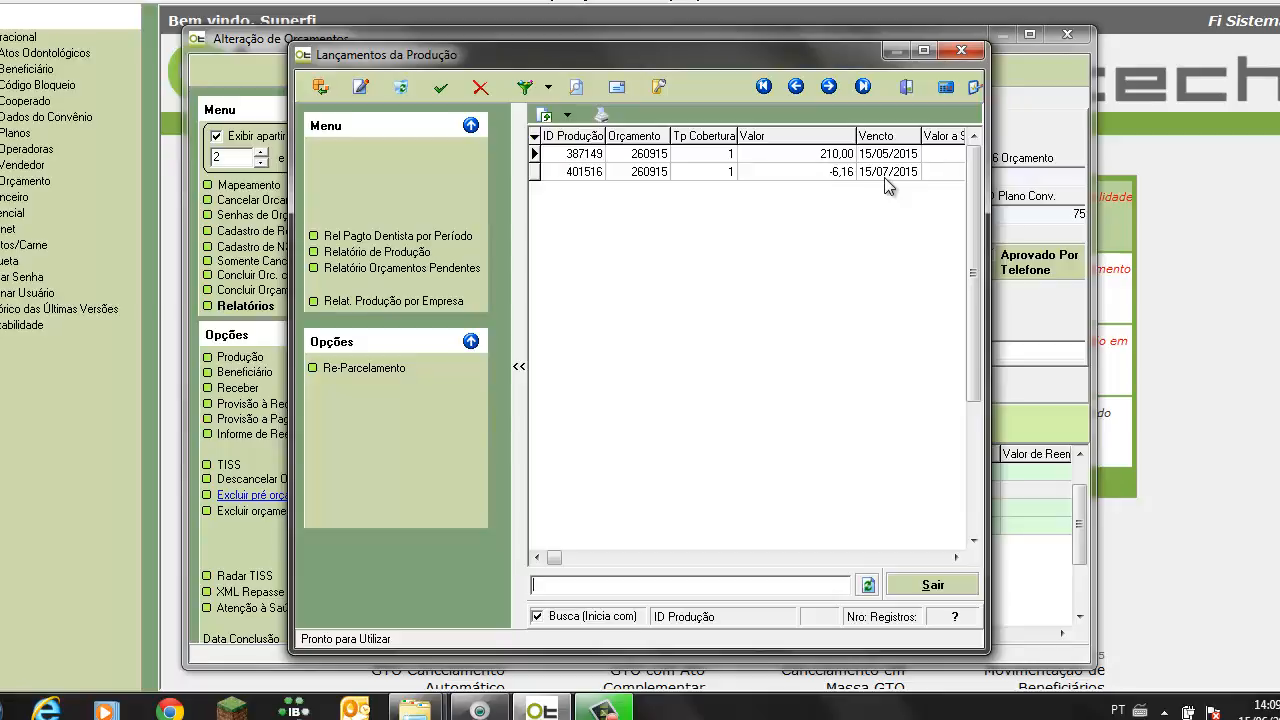
{"action": "left_click", "coordinate": [947, 58]}
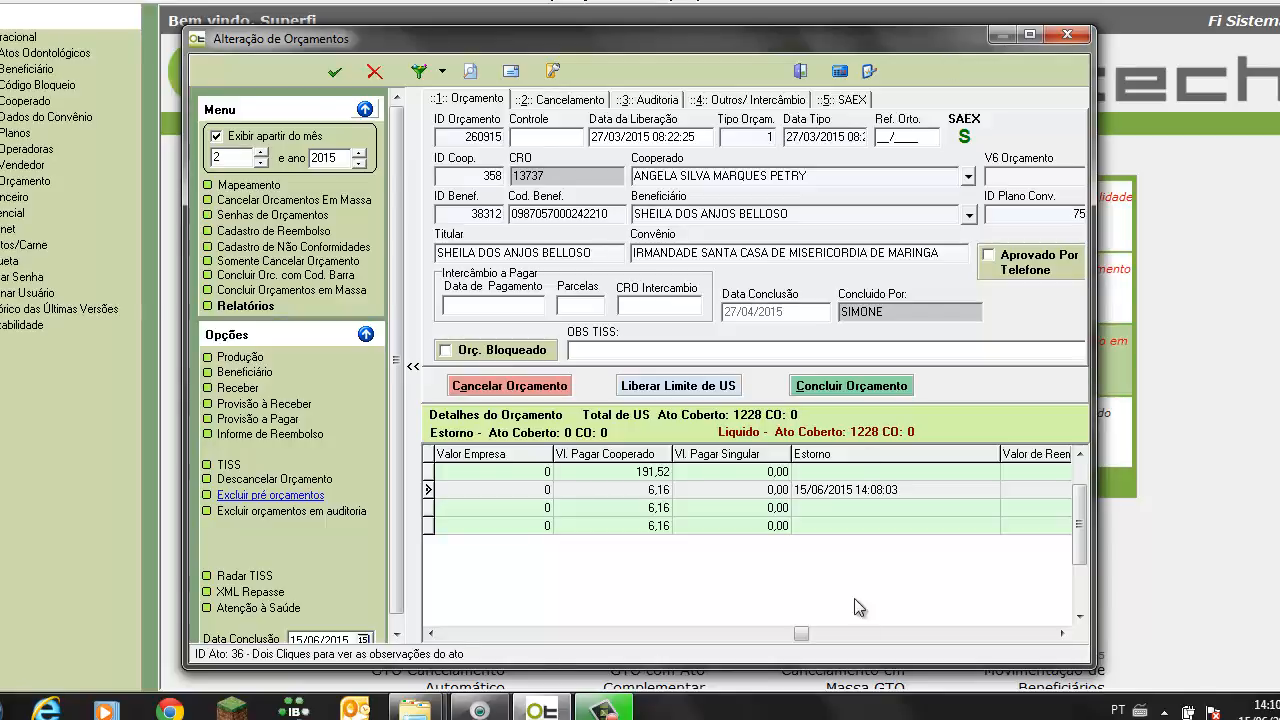
{"action": "left_click", "coordinate": [431, 633]}
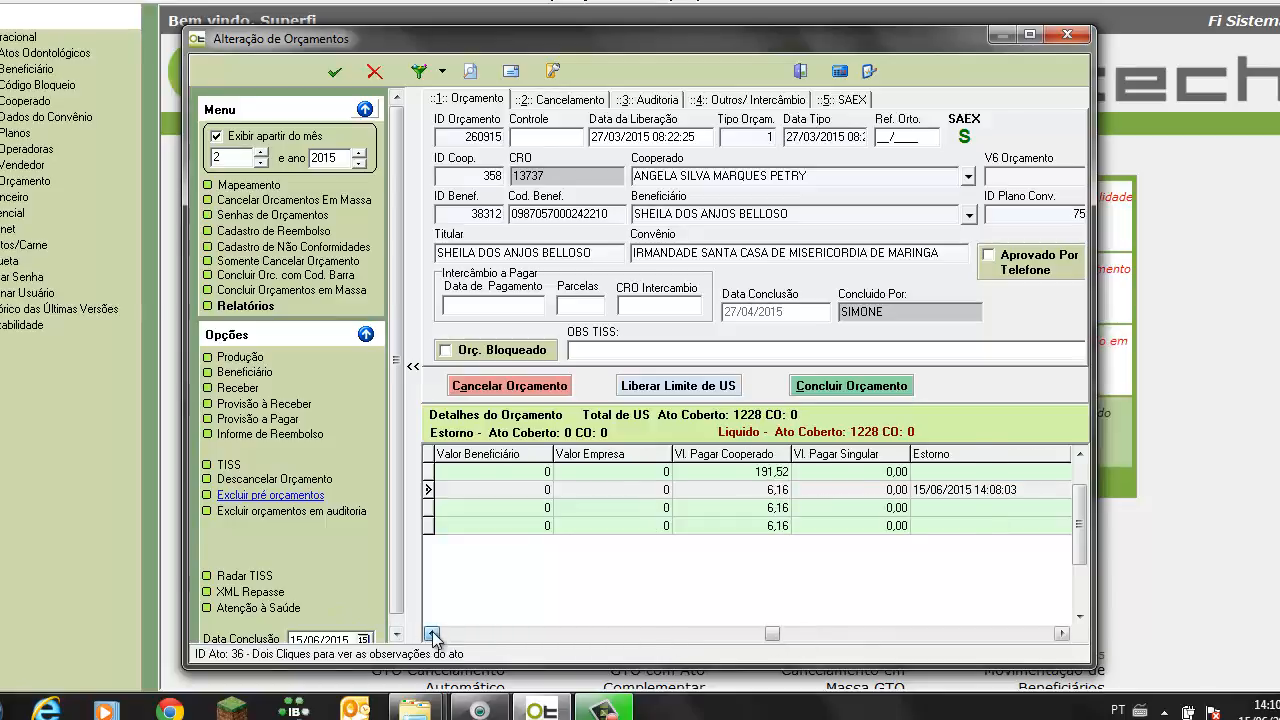
{"action": "left_click", "coordinate": [432, 635]}
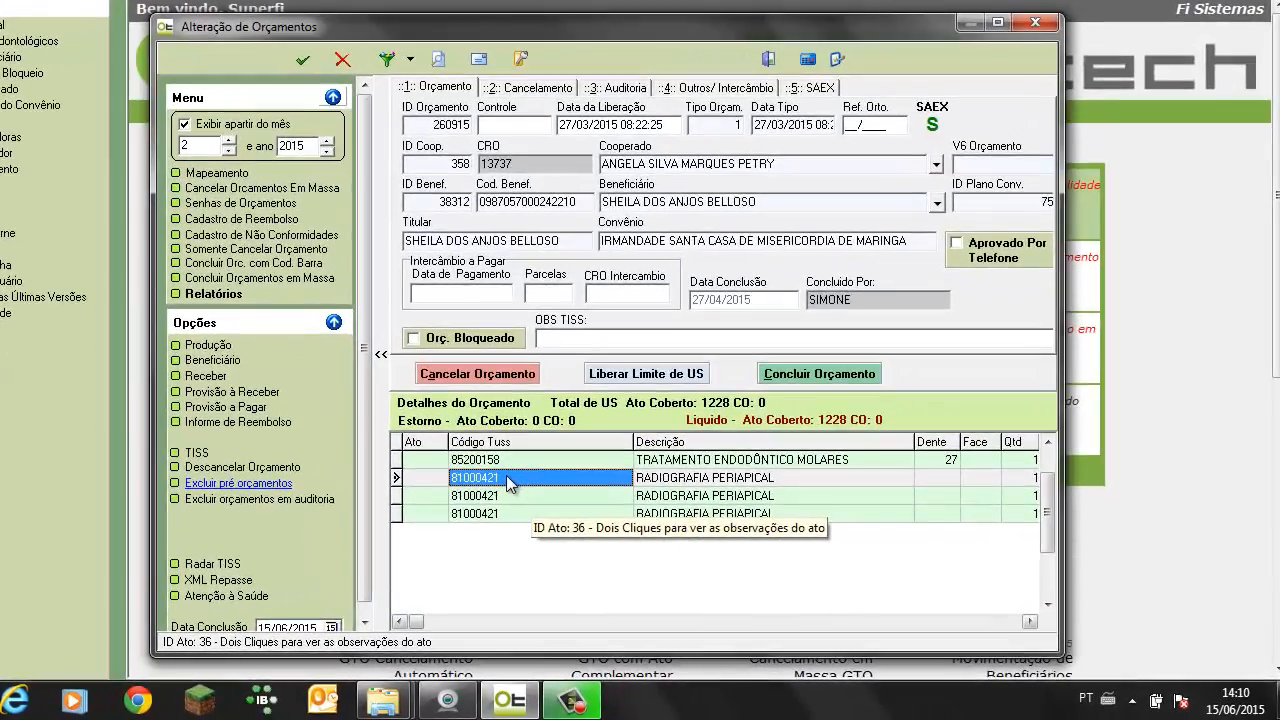
Step: Undo the reversal of the first RADIOGRAFIA PERIAPICAL act and check its status
{"action": "right_click", "coordinate": [516, 484]}
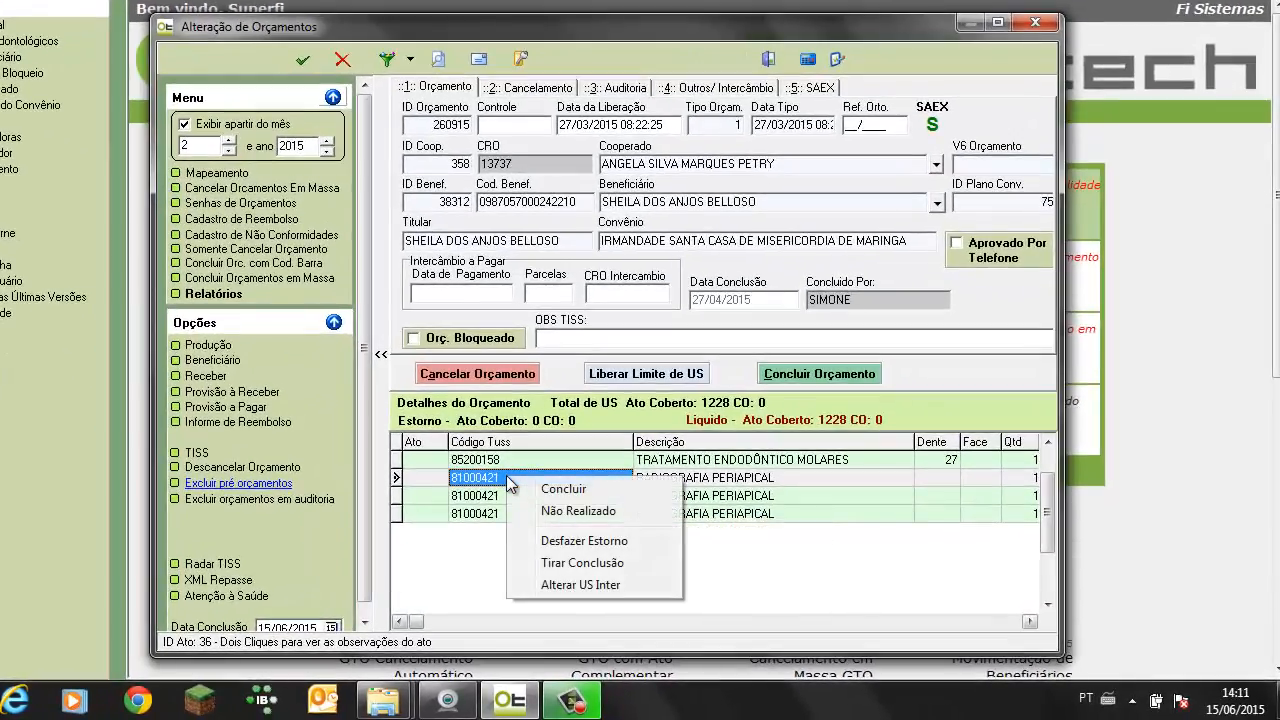
{"action": "left_click", "coordinate": [564, 541]}
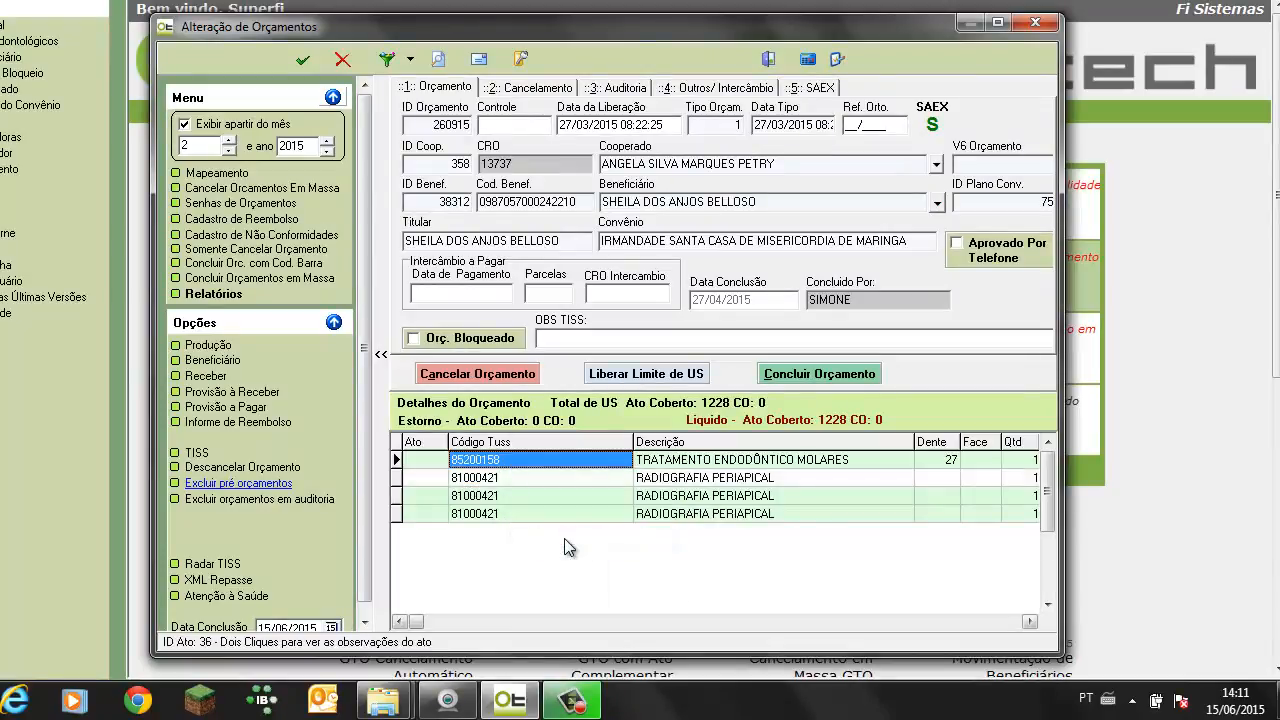
{"action": "left_click", "coordinate": [1029, 621]}
{"action": "left_click", "coordinate": [1029, 621]}
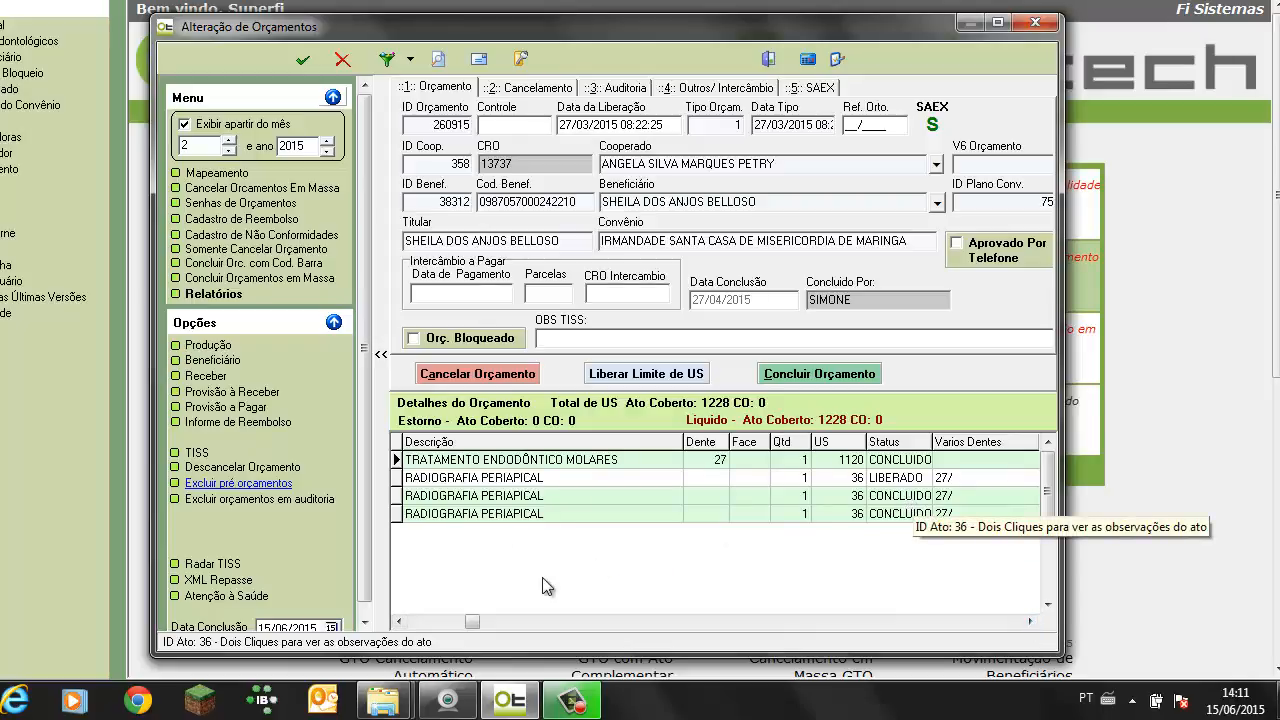
{"action": "left_click", "coordinate": [398, 621]}
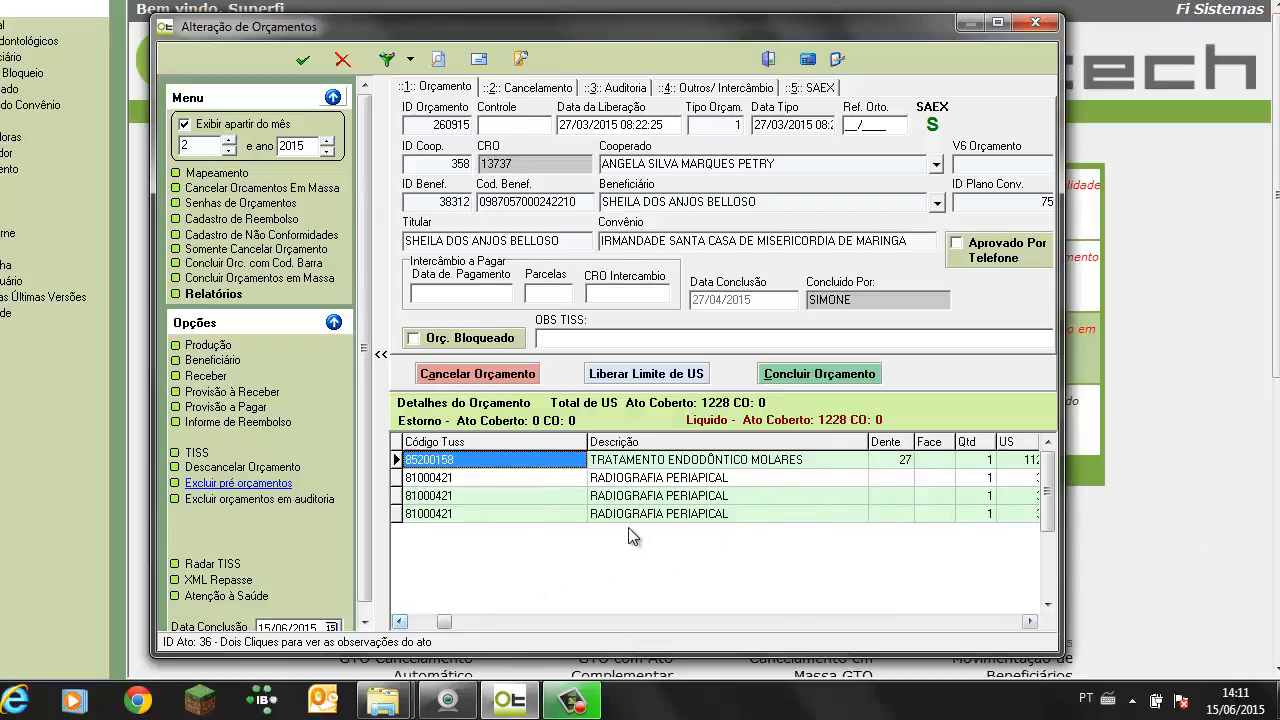
Step: Mark the first RADIOGRAFIA PERIAPICAL act as concluded again and check its status in the budget details
{"action": "right_click", "coordinate": [541, 479]}
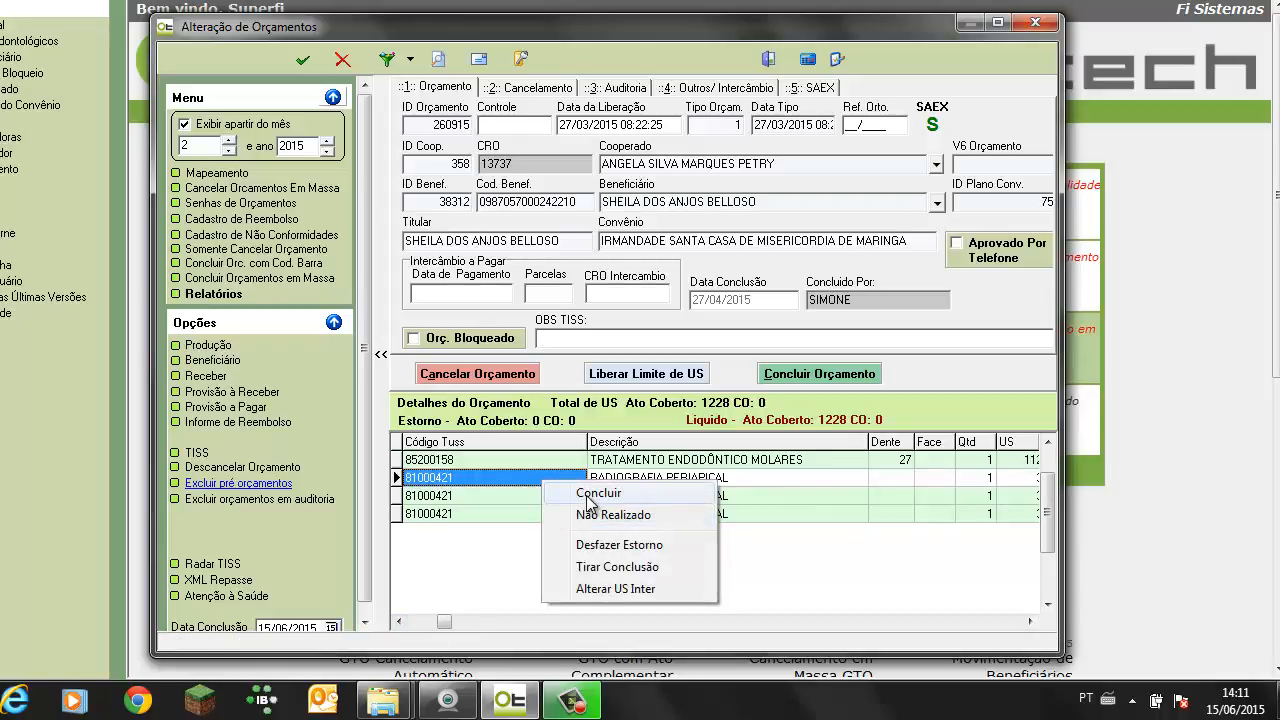
{"action": "left_click", "coordinate": [587, 496]}
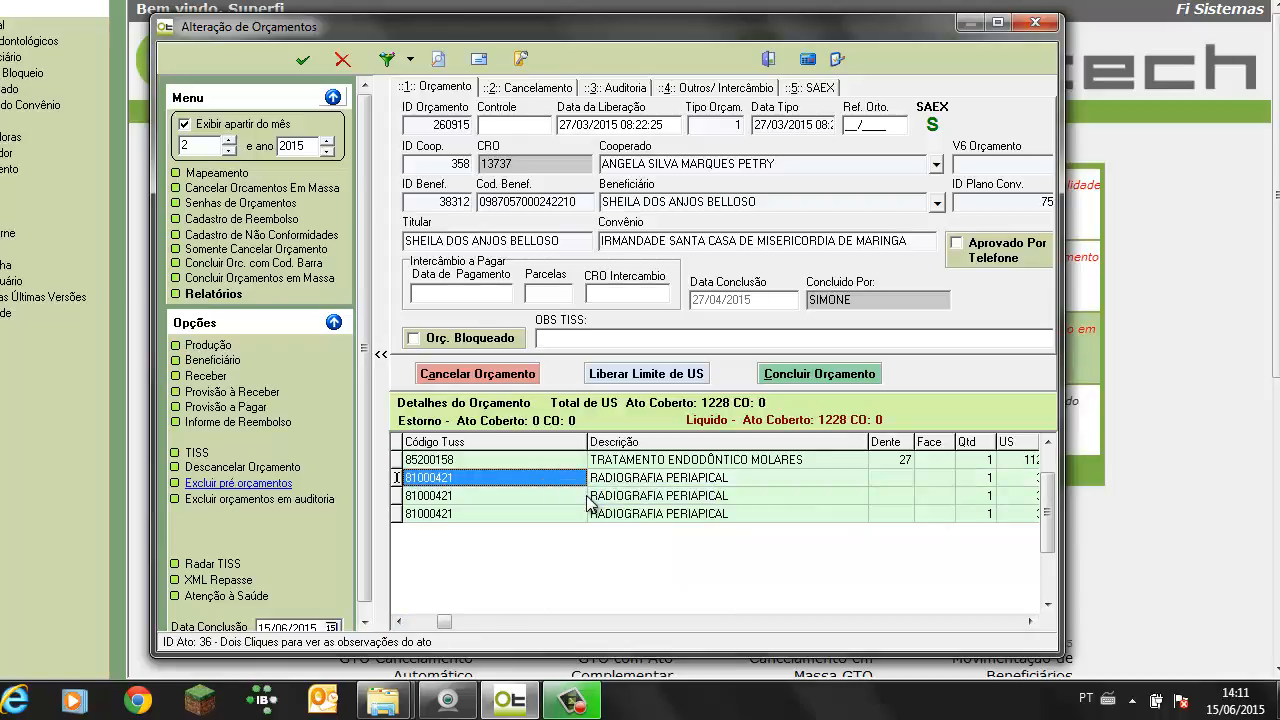
{"action": "left_click", "coordinate": [1030, 622]}
{"action": "left_click", "coordinate": [1030, 622]}
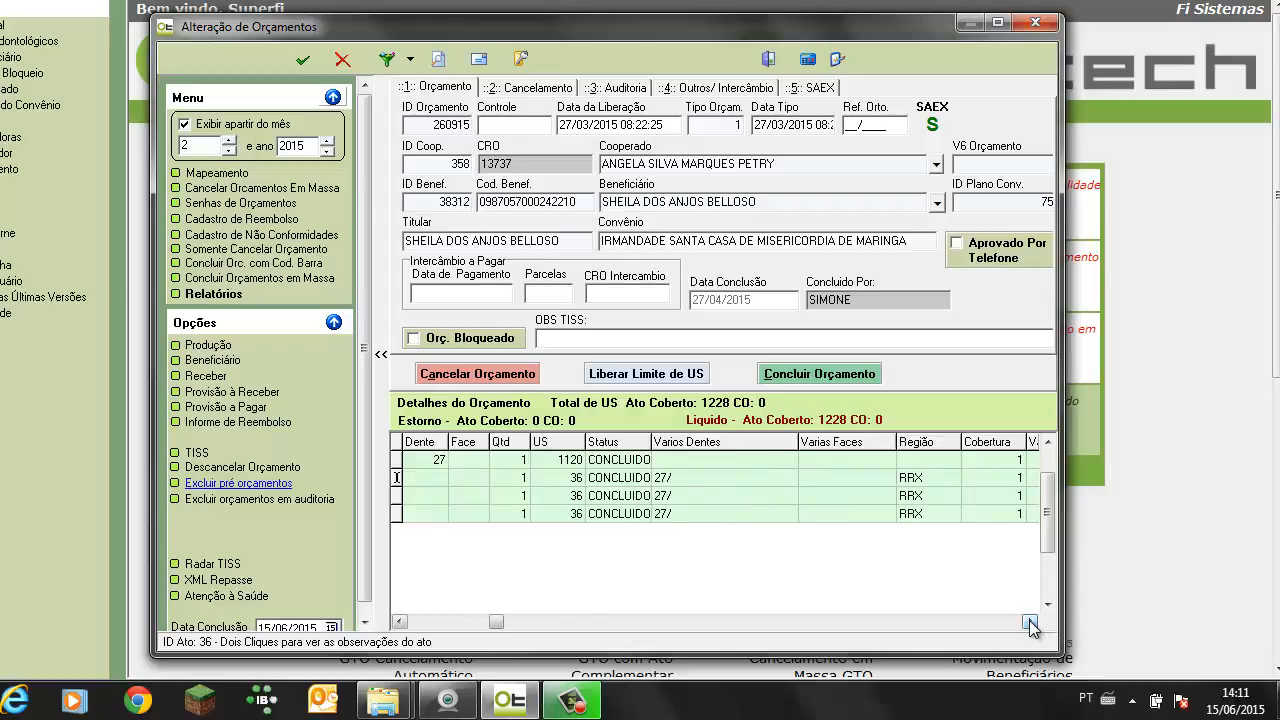
{"action": "left_click", "coordinate": [400, 622]}
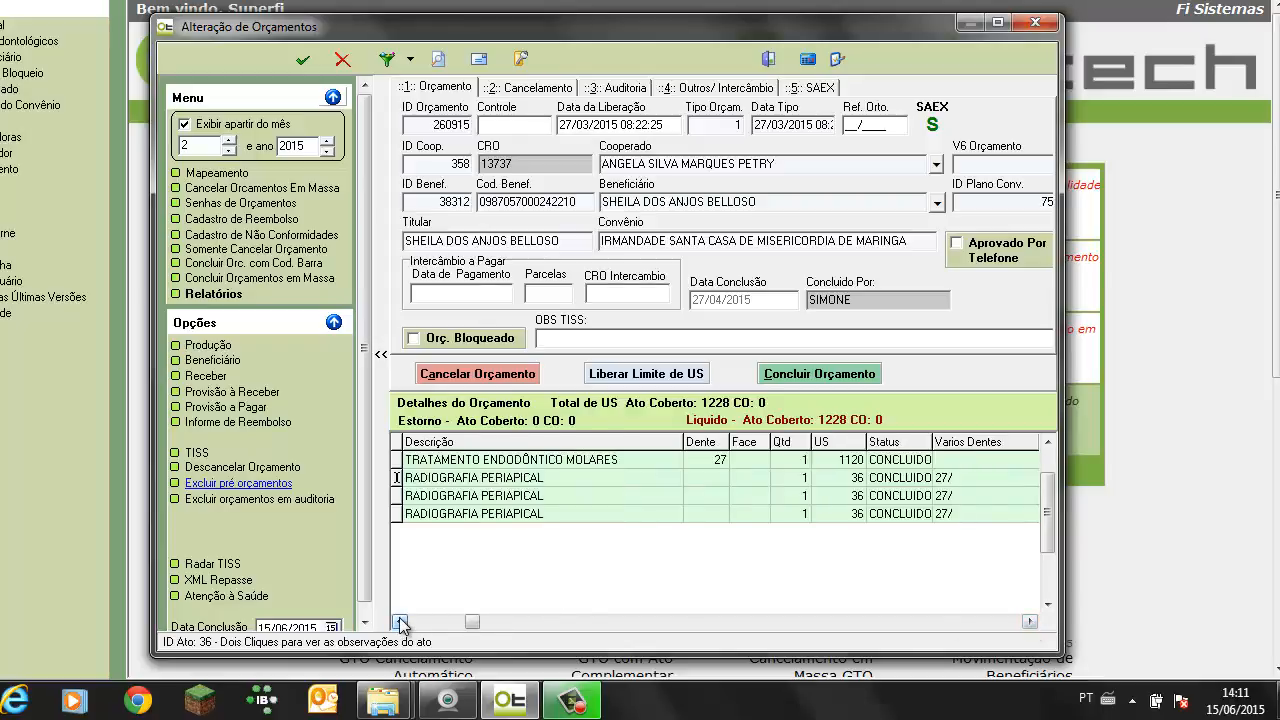
{"action": "left_click", "coordinate": [400, 622]}
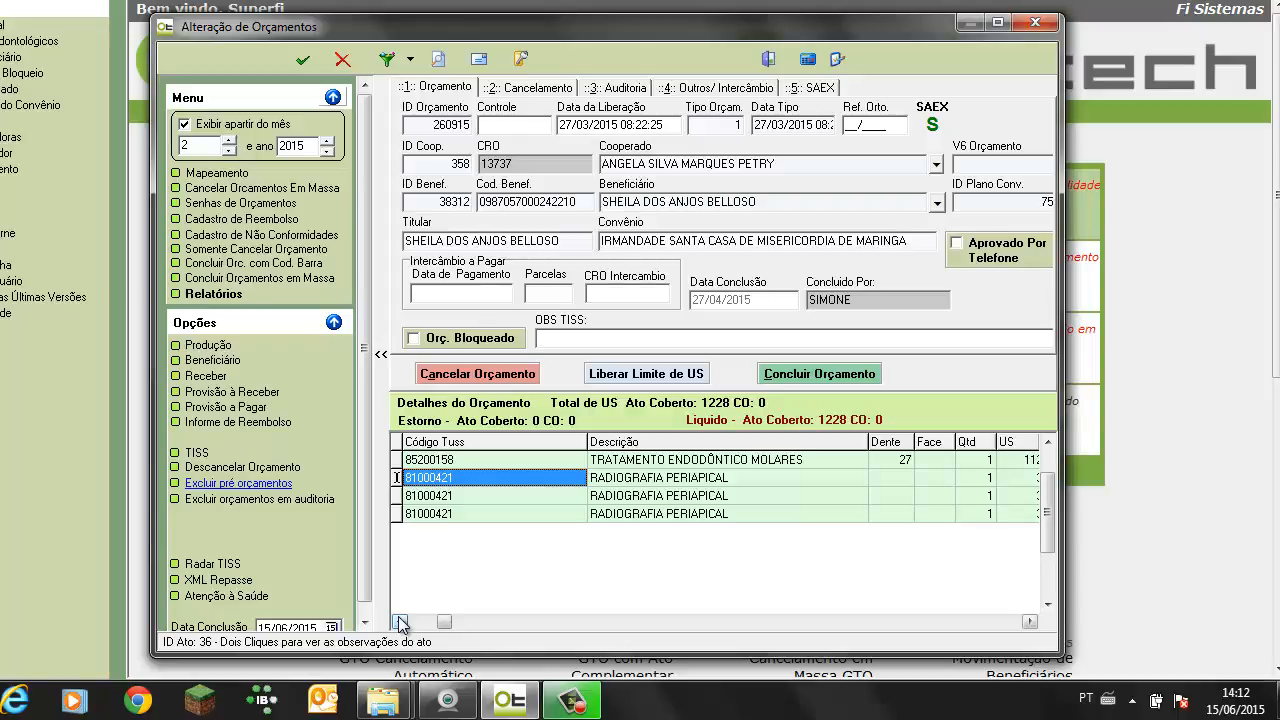
{"action": "left_click", "coordinate": [400, 622]}
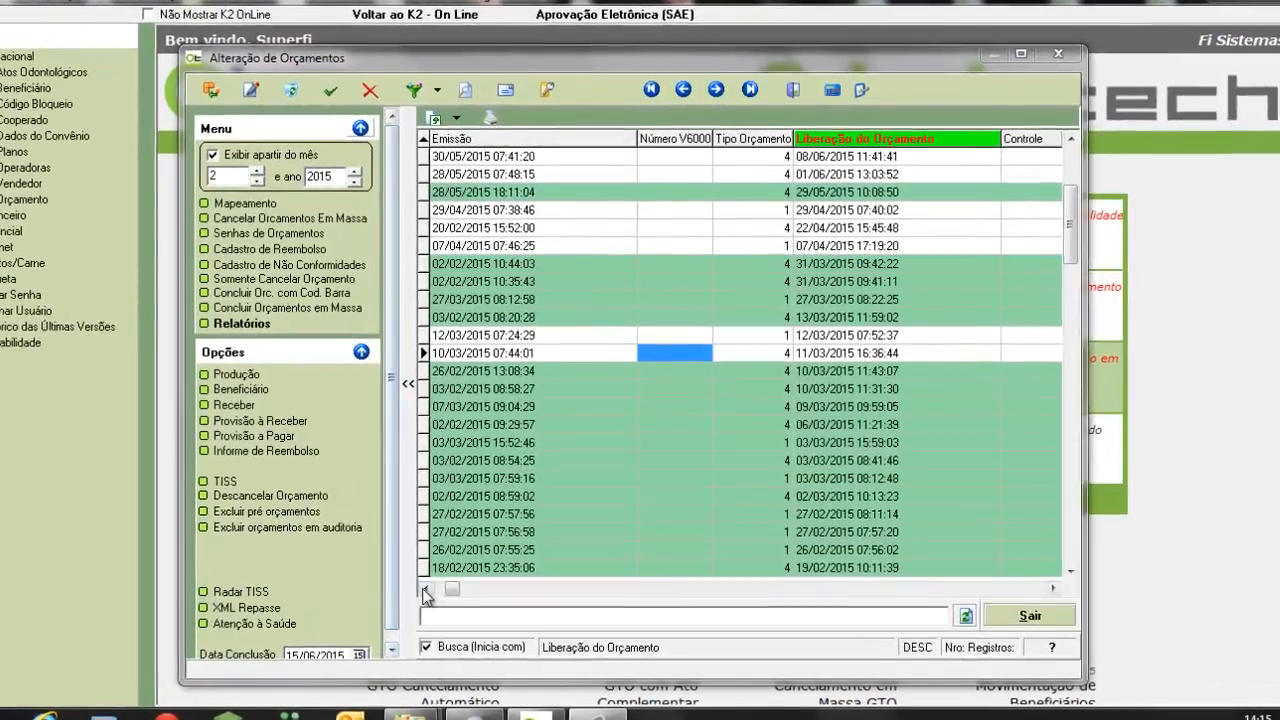
Step: Open the budget released on 11/03/2015 16:36:44 and examine its Contas a Receber entries
{"action": "left_click", "coordinate": [436, 578]}
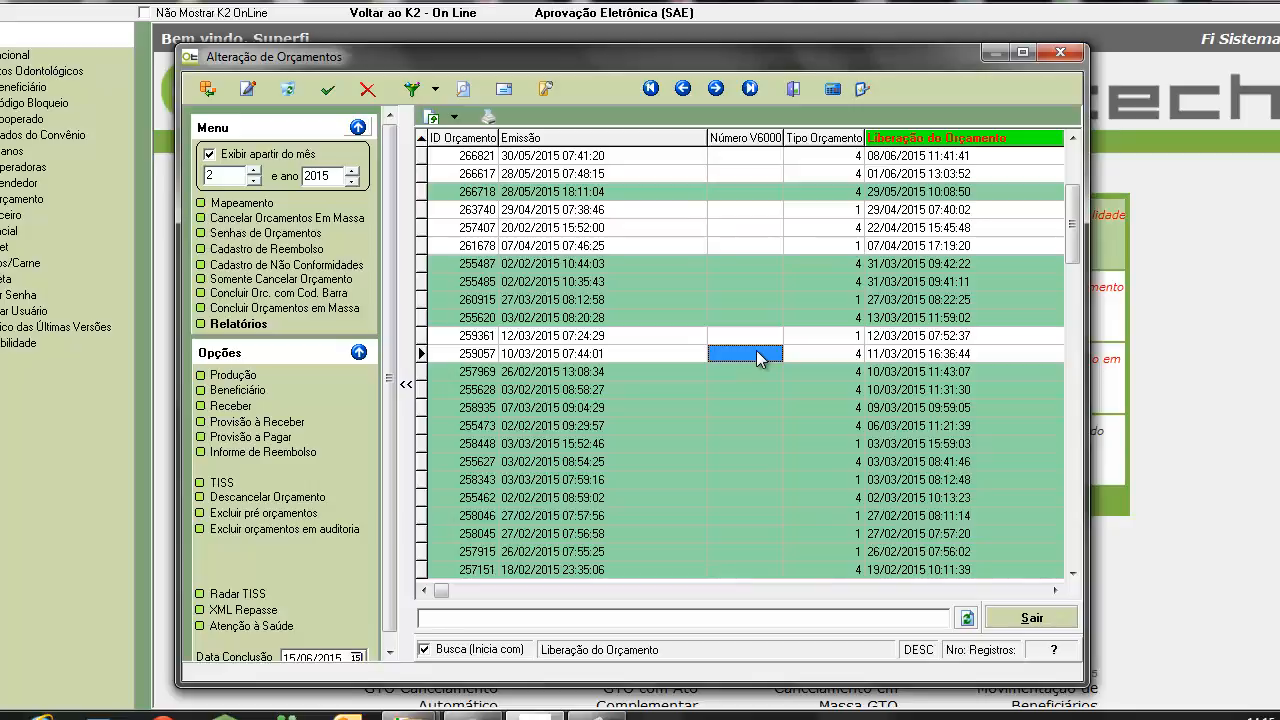
{"action": "double_click", "coordinate": [756, 355]}
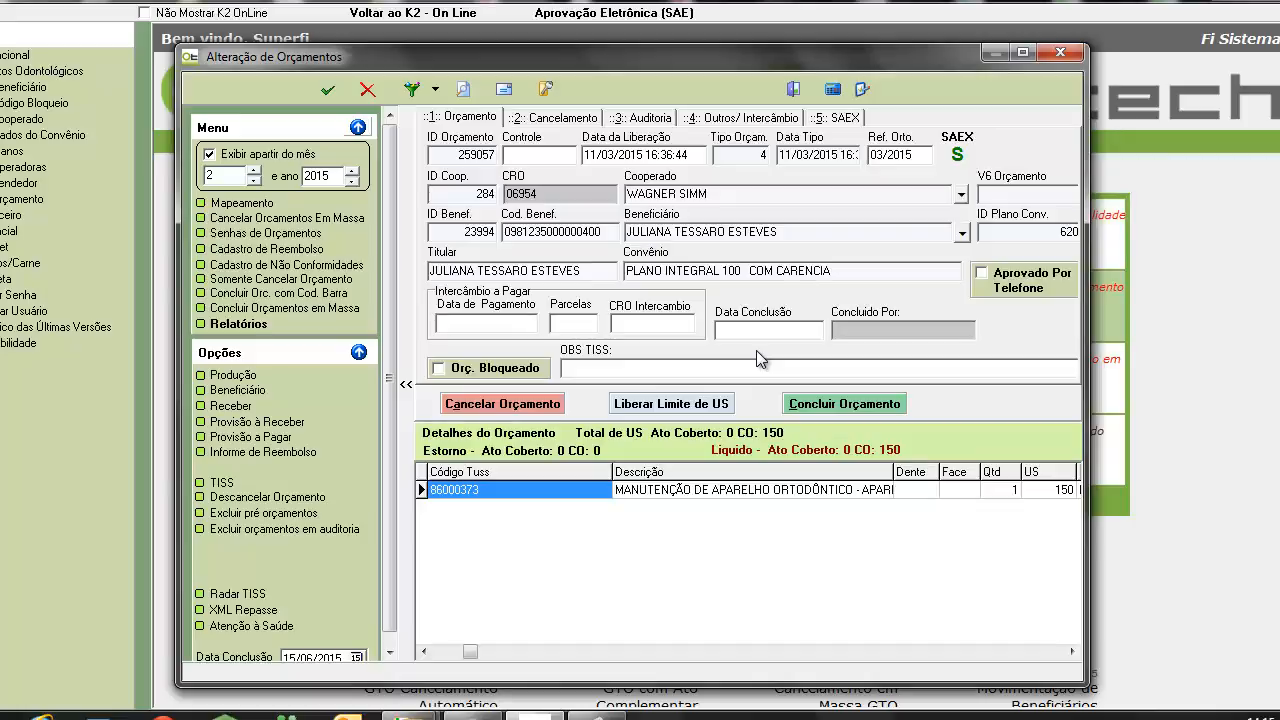
{"action": "left_click", "coordinate": [225, 406]}
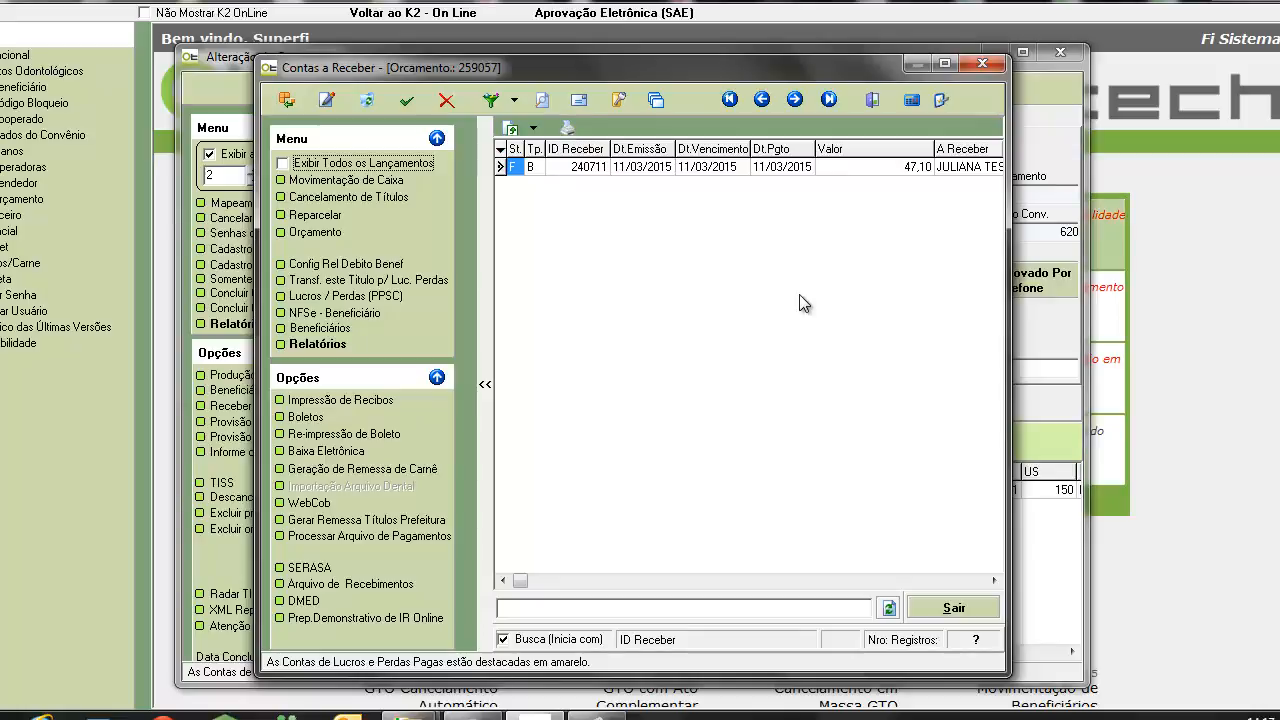
{"action": "left_click", "coordinate": [981, 64]}
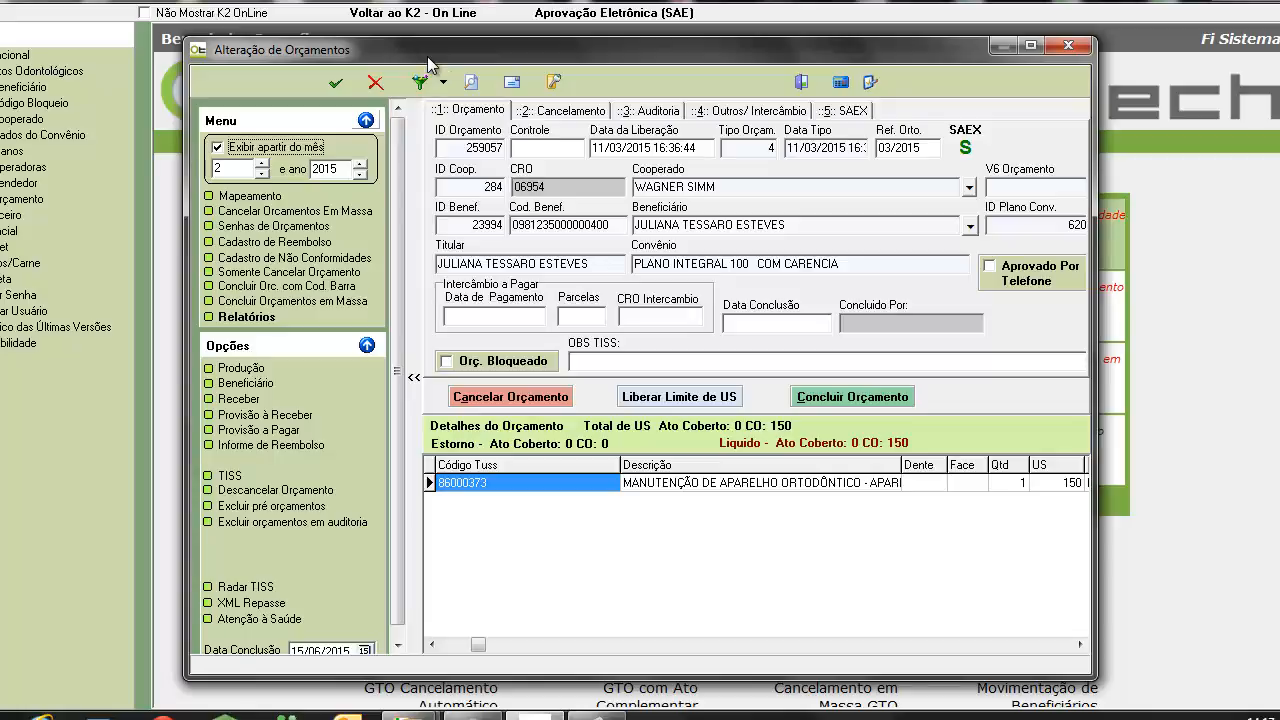
{"action": "left_click_drag", "start_coordinate": [427, 57], "coordinate": [433, 56]}
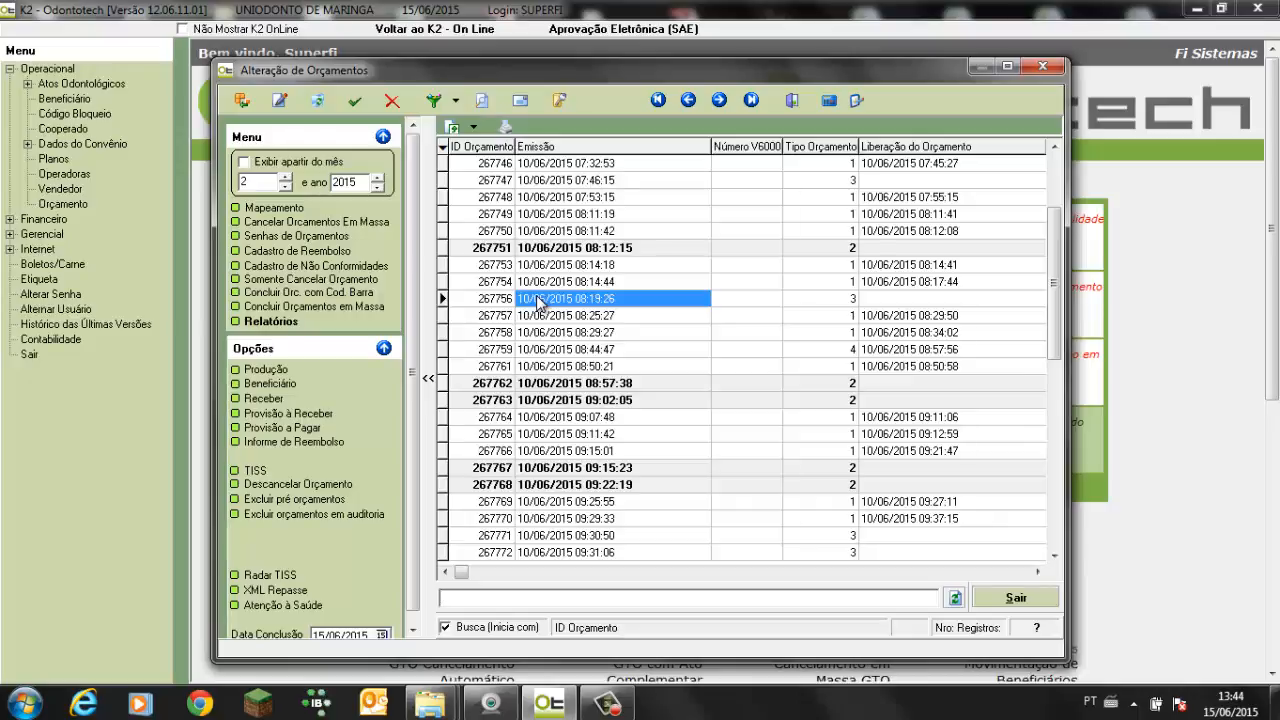
Step: Open the budget issued on 10/06/2015 08:19:26 and examine the status of its MANUTENÇÃO DE APARELHO ORTODÔNTICO act
{"action": "double_click", "coordinate": [537, 300]}
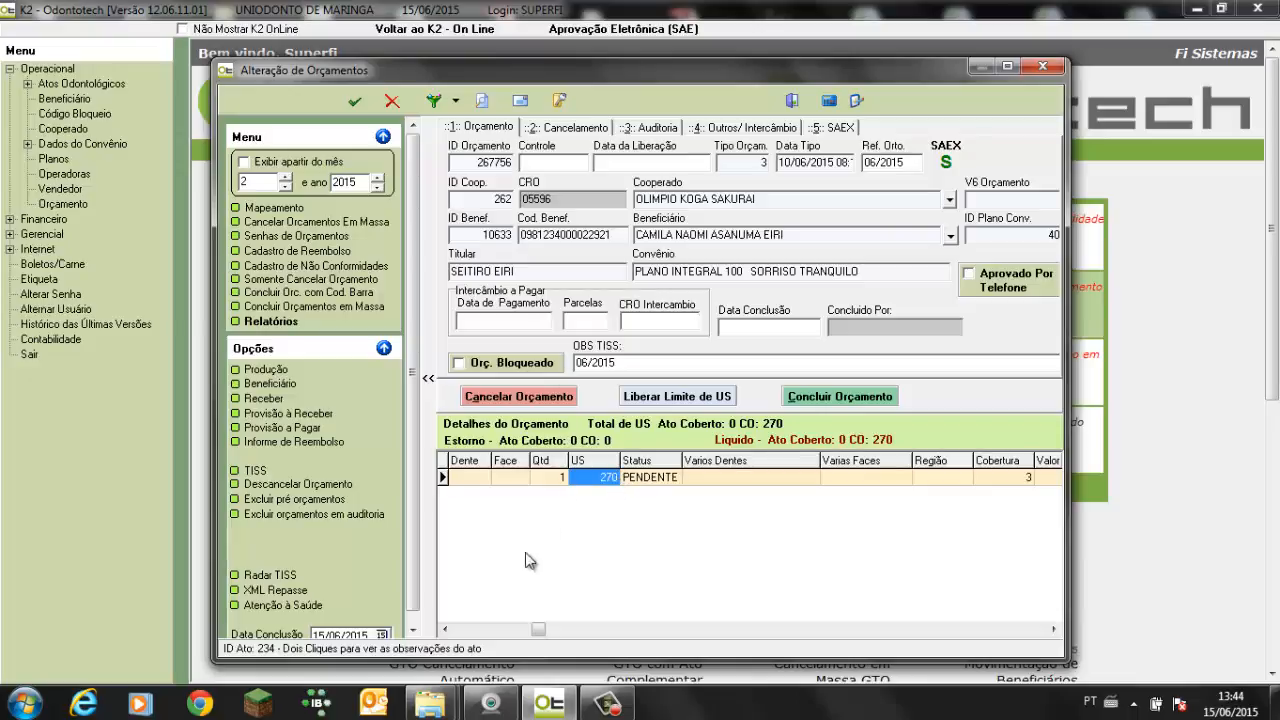
{"action": "left_click", "coordinate": [445, 629]}
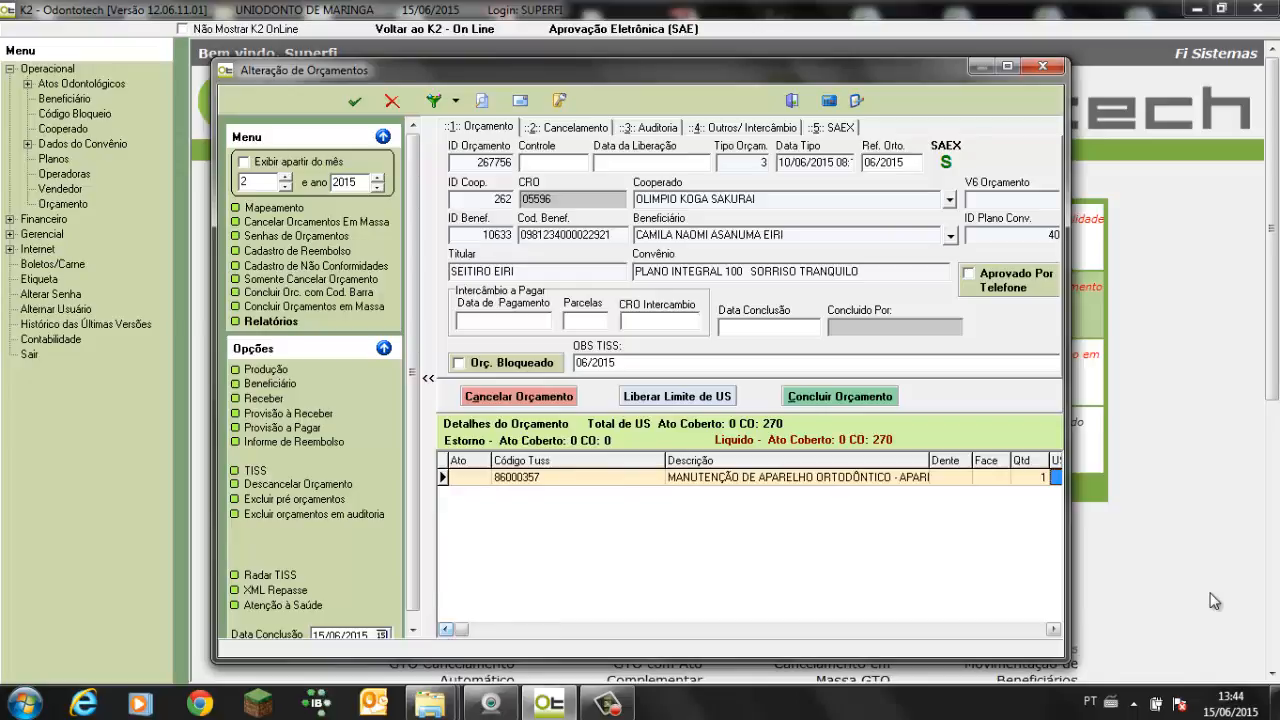
{"action": "left_click", "coordinate": [1053, 629]}
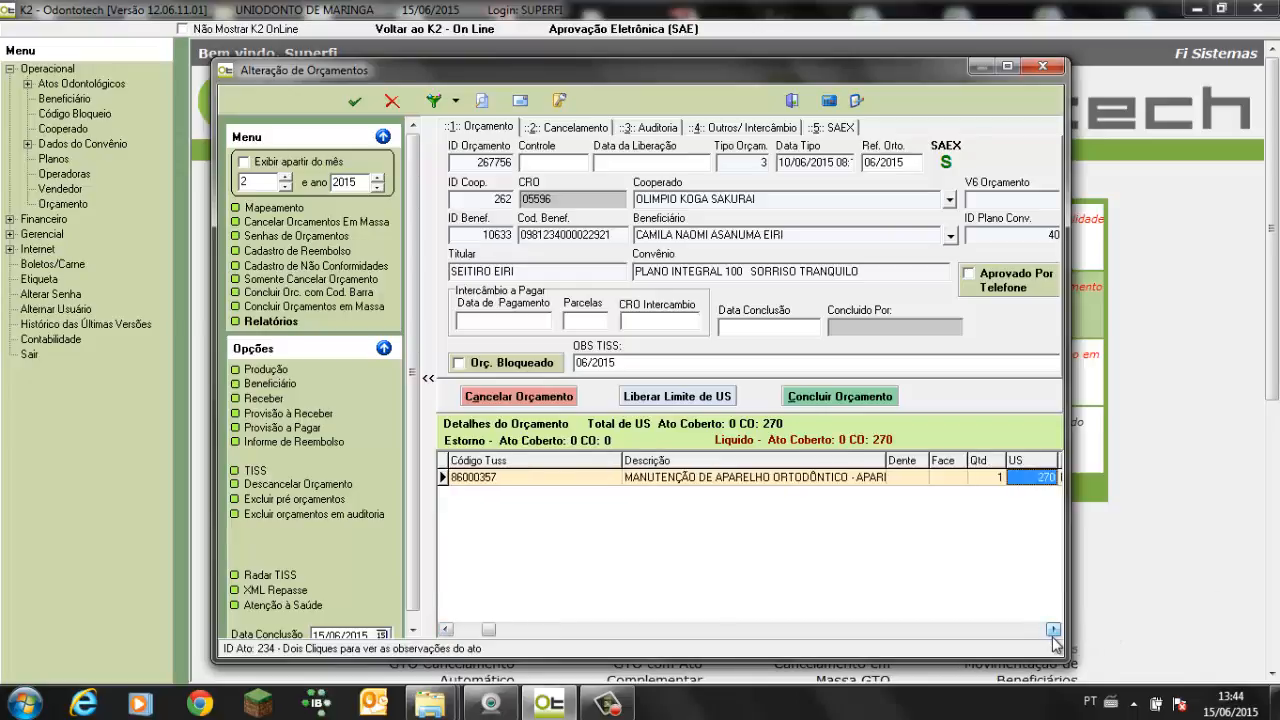
{"action": "left_click", "coordinate": [1053, 629]}
{"action": "left_click", "coordinate": [1053, 629]}
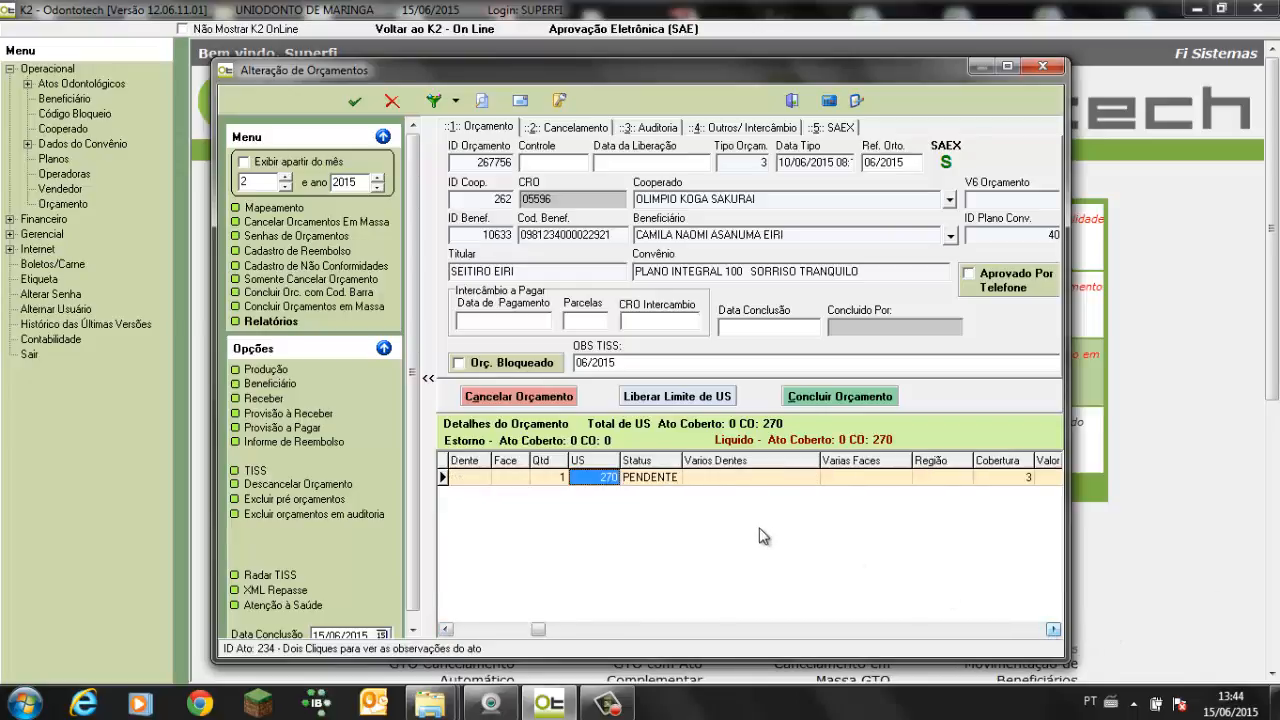
Step: Check which conclusion and reversal actions are available for the orthodontic maintenance act, and whether the budget has Produção entries
{"action": "right_click", "coordinate": [679, 479]}
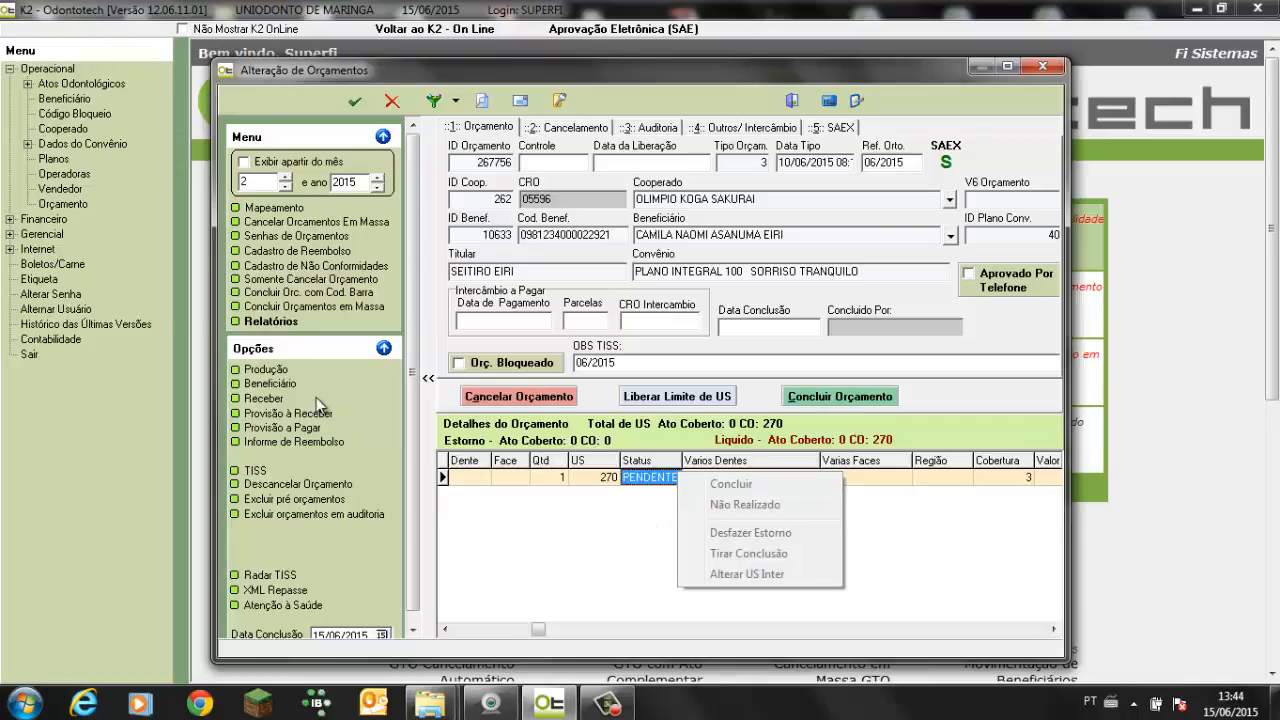
{"action": "left_click", "coordinate": [268, 370]}
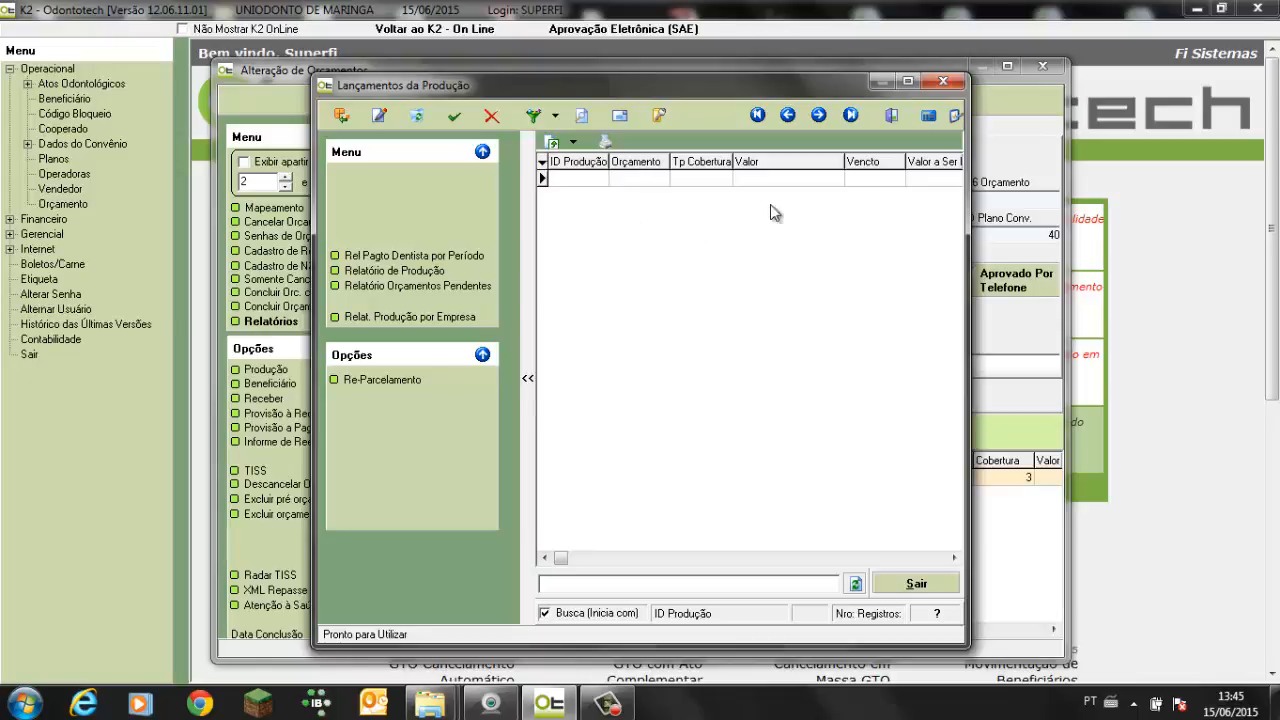
{"action": "left_click", "coordinate": [935, 80]}
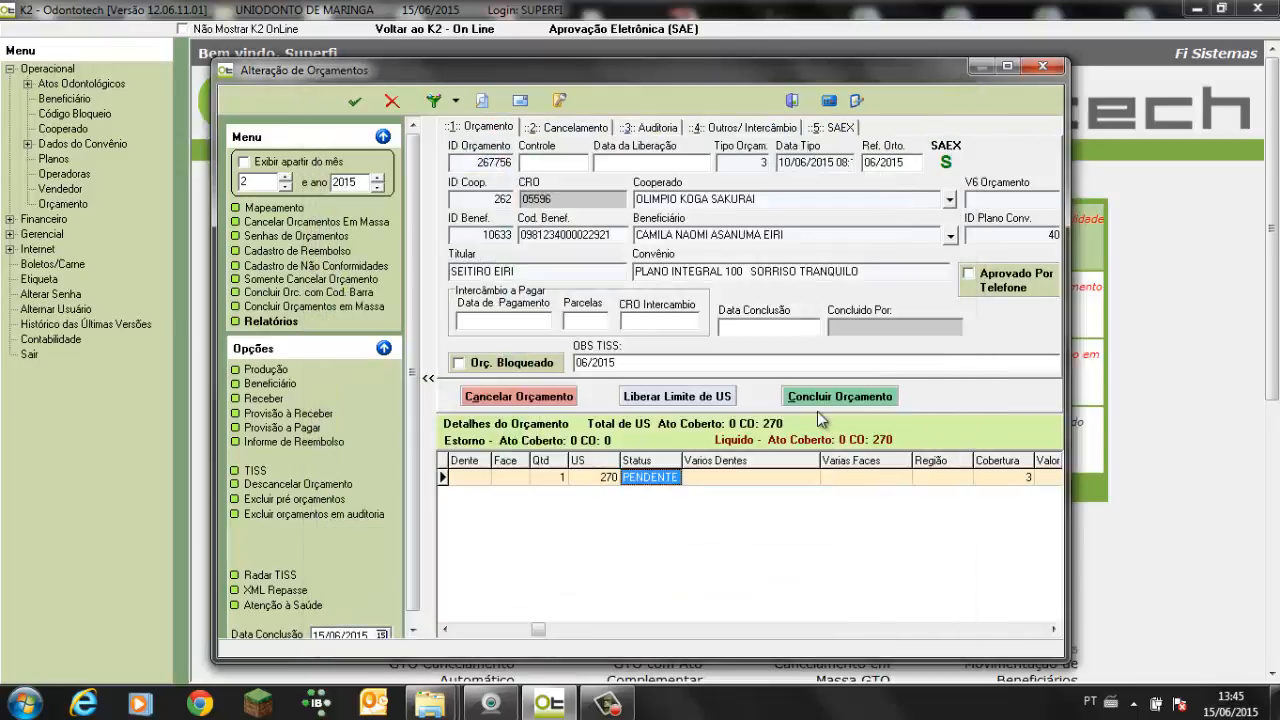
{"action": "right_click", "coordinate": [609, 486]}
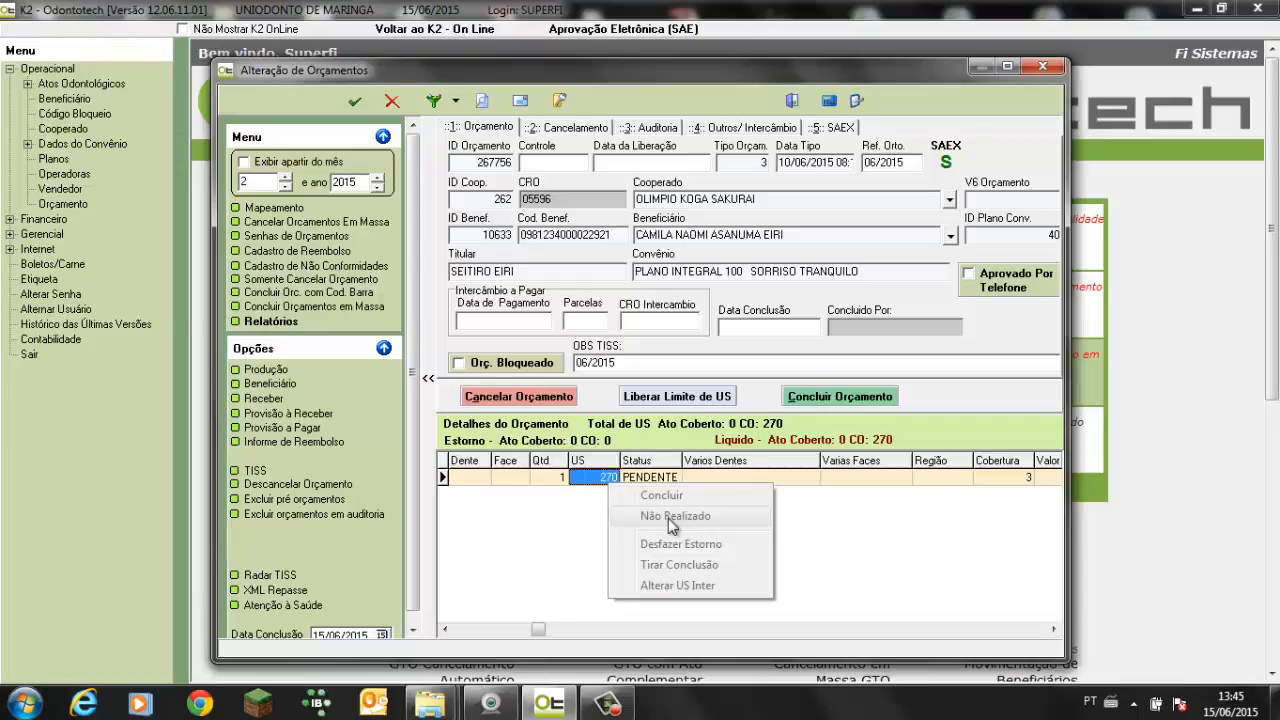
{"action": "left_click", "coordinate": [546, 516]}
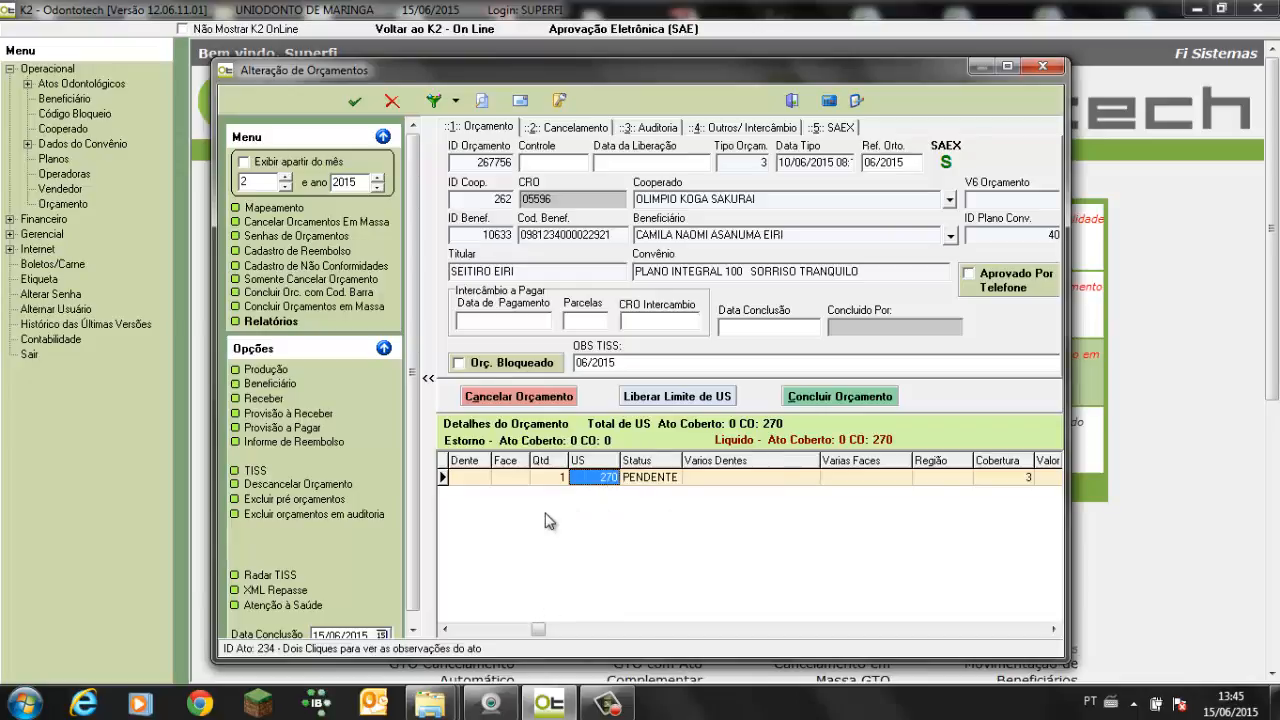
{"action": "left_click", "coordinate": [265, 370]}
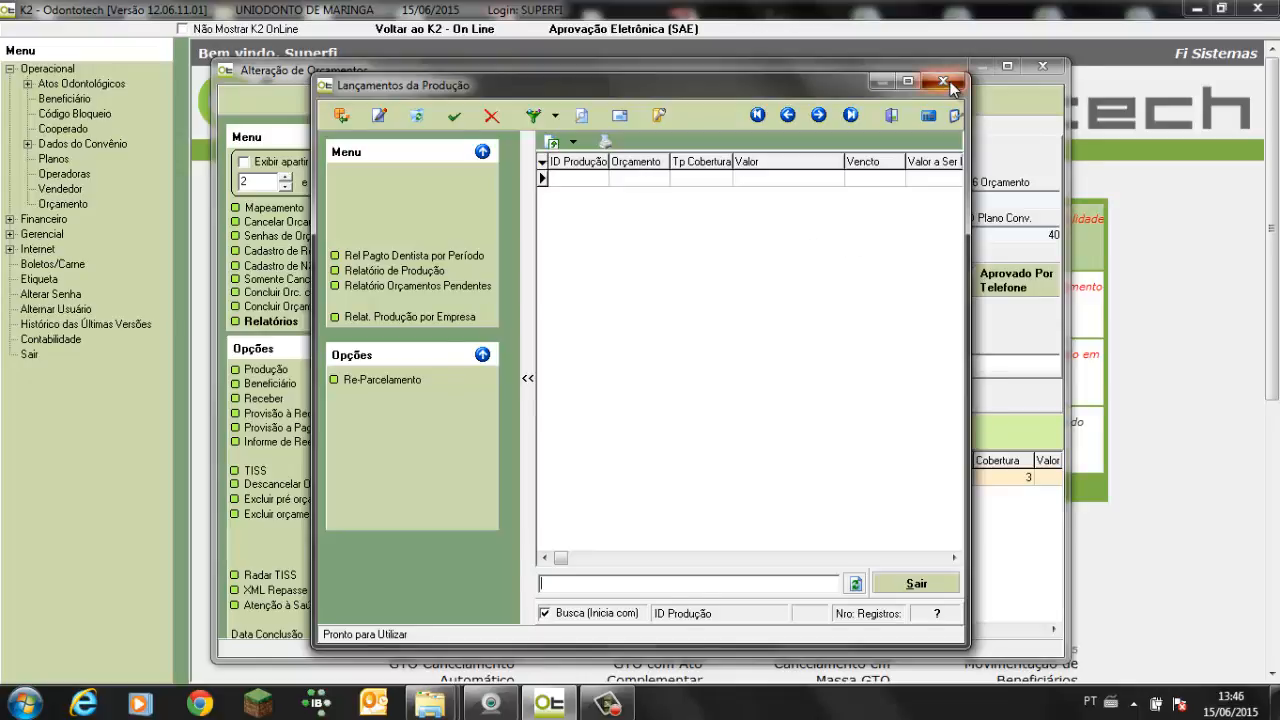
{"action": "left_click", "coordinate": [942, 81]}
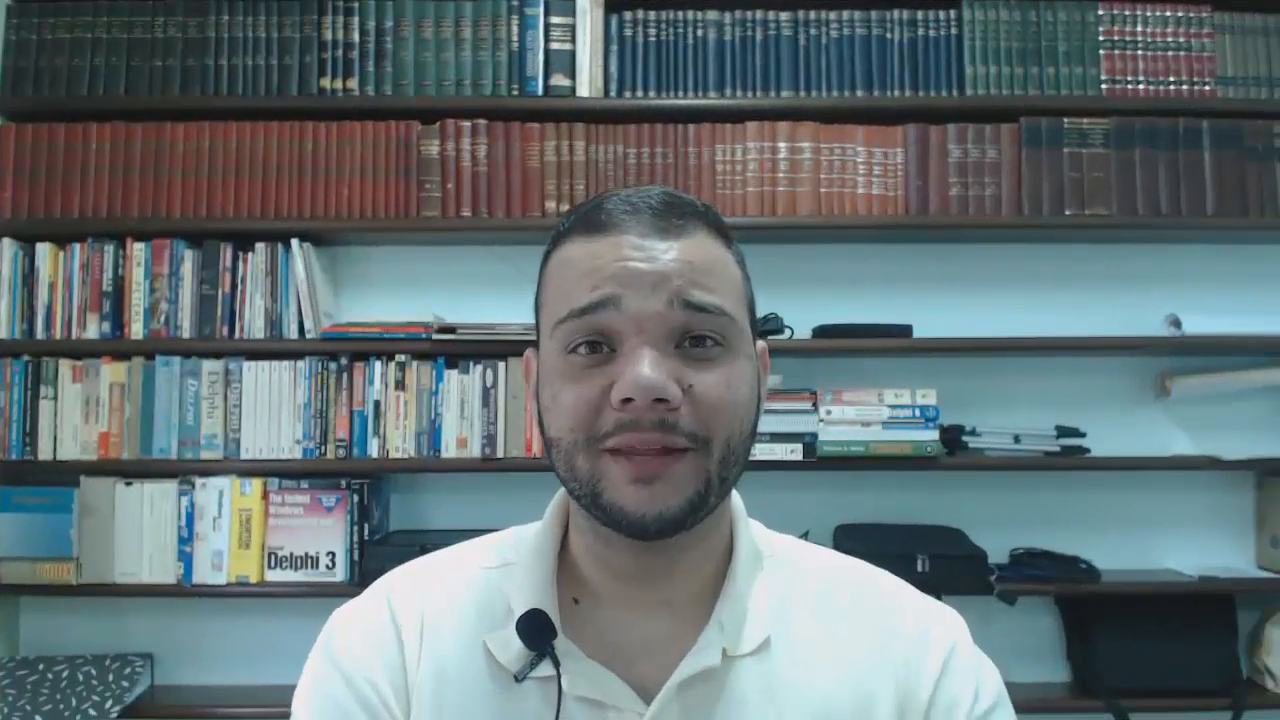